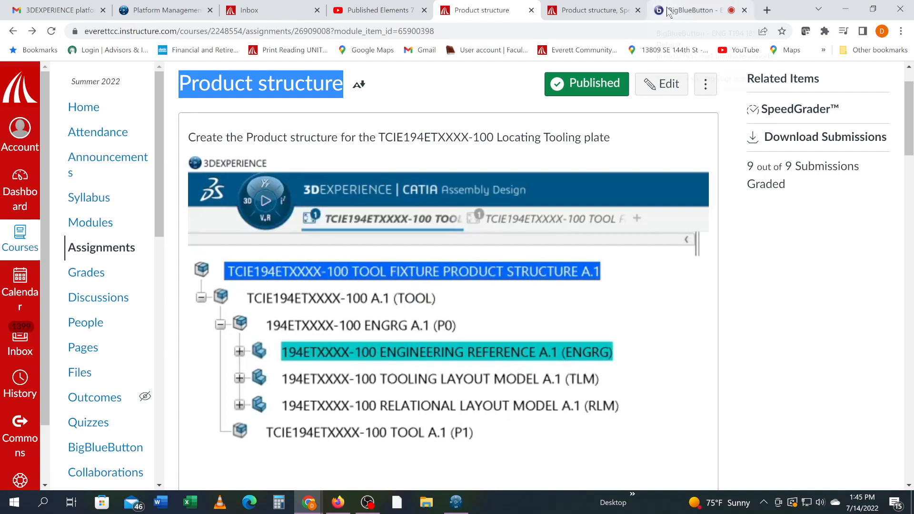
# Step: Switch to 3DEXPERIENCE and accept the open properties of the TCIE194ETXXXX-100 TOOL FIXTURE PRODUCT STRUCTURE product
pyautogui.click(701, 11)
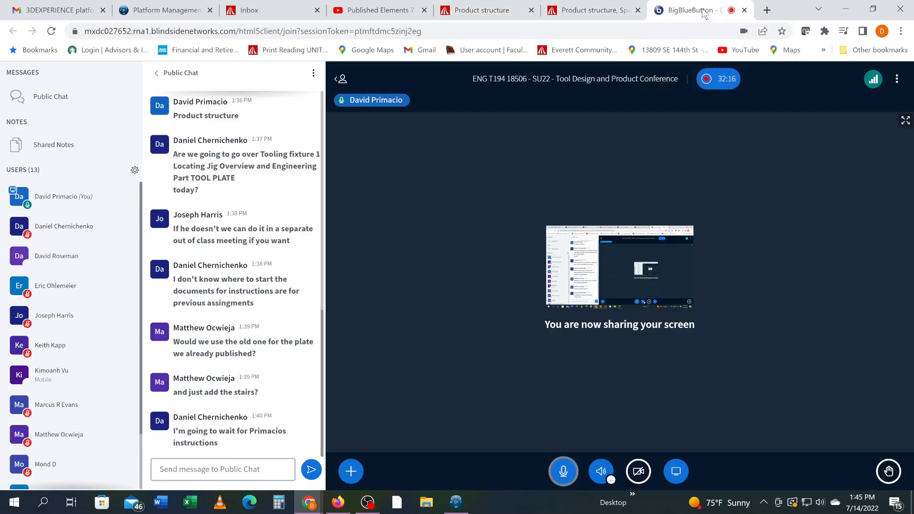
pyautogui.click(585, 19)
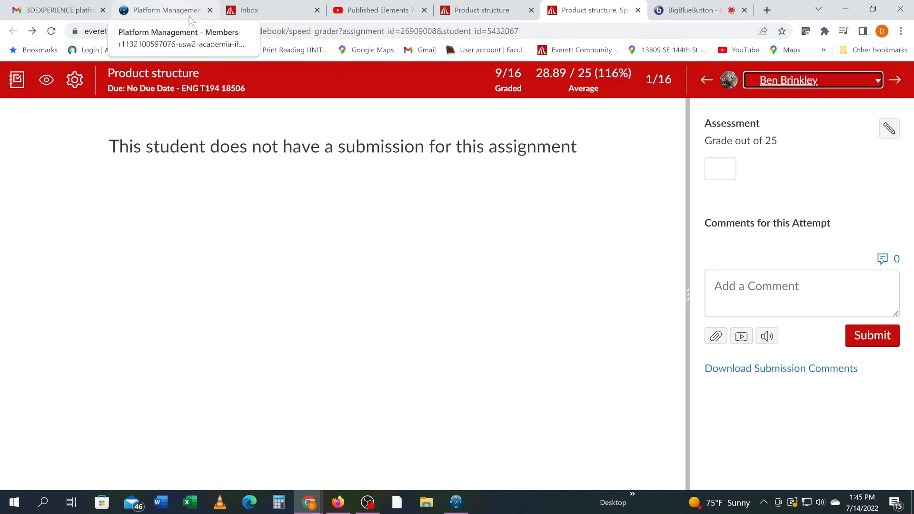
pyautogui.click(456, 502)
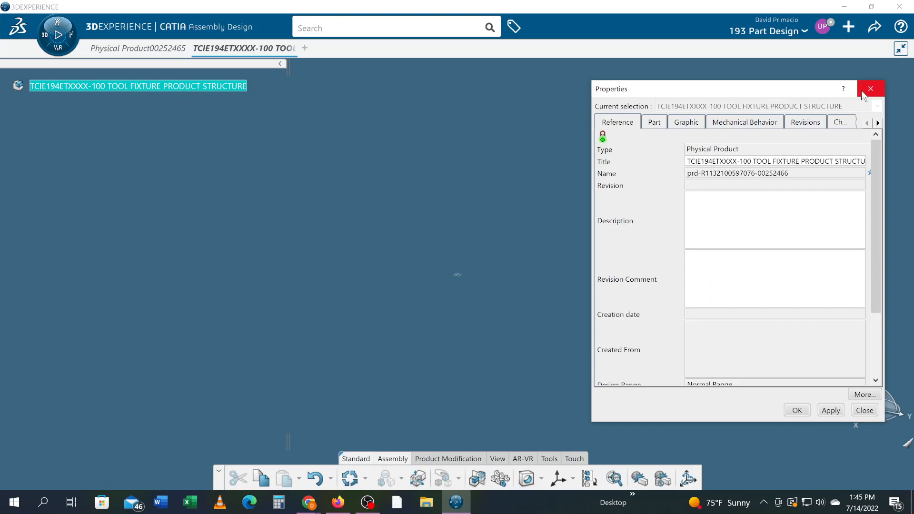
pyautogui.click(797, 410)
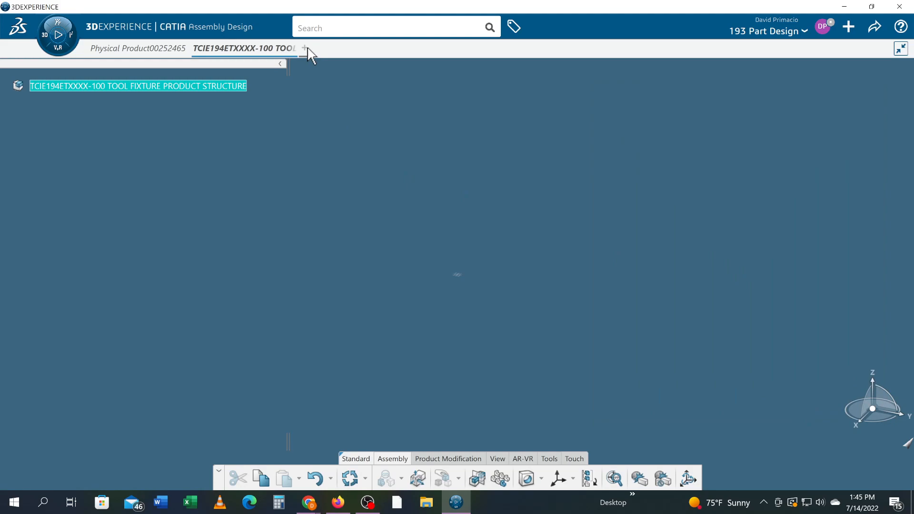
# Step: Create a new physical product with the Assembly Design app in a new tab
pyautogui.click(304, 48)
pyautogui.click(40, 38)
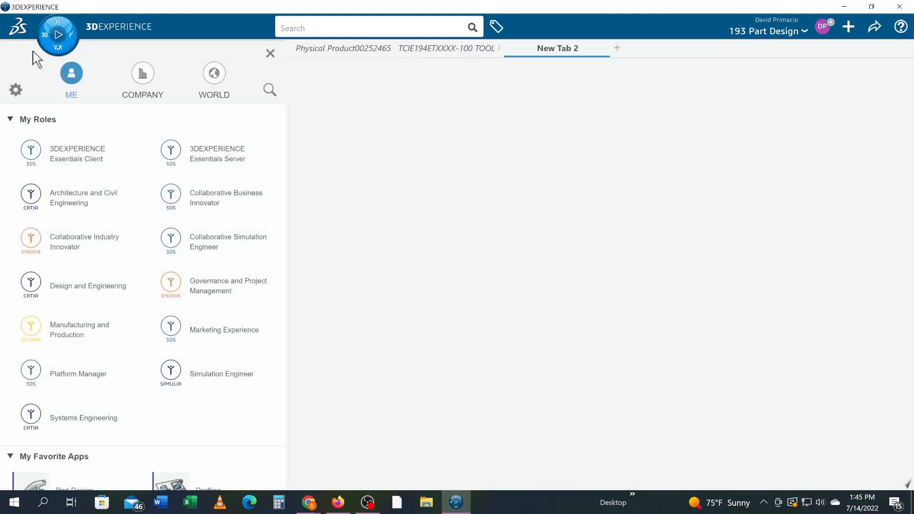
pyautogui.scroll(-3, 95, 255)
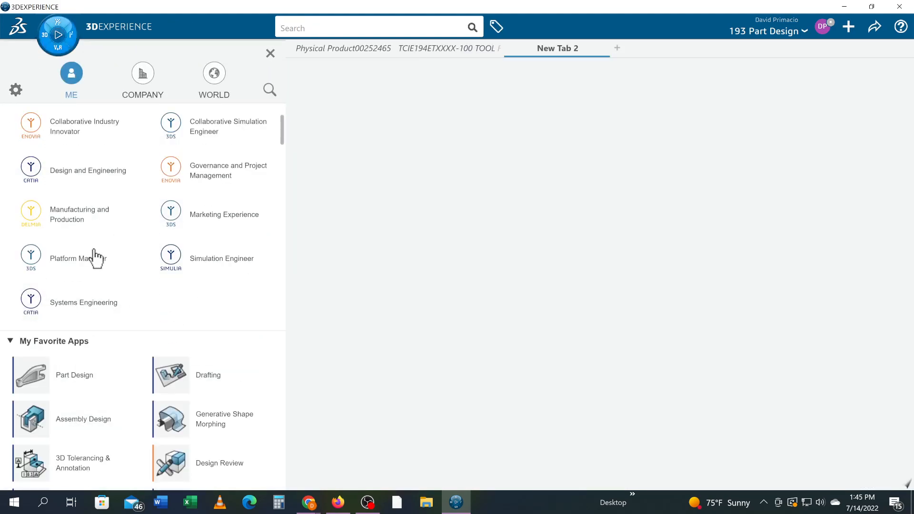
pyautogui.click(29, 421)
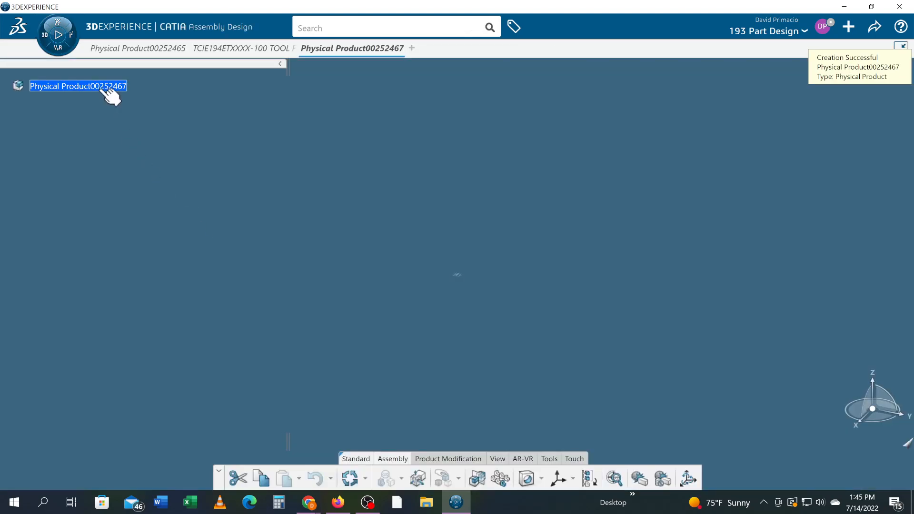
# Step: Set the new root product's title to TCIE194ETXXXX-100 TOOL FIXTURE PRODUCT STRUCTURE
pyautogui.rightClick(103, 92)
pyautogui.click(123, 118)
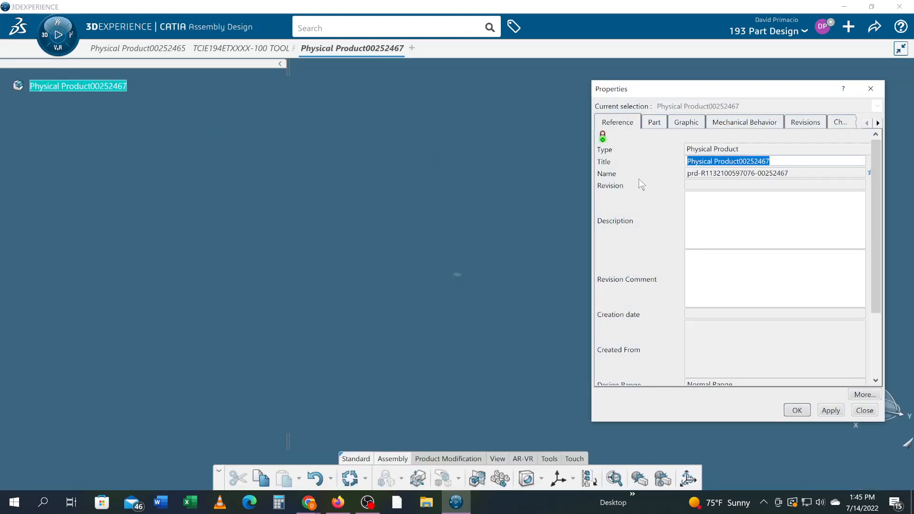
pyautogui.hotkey('ctrl', 'v')
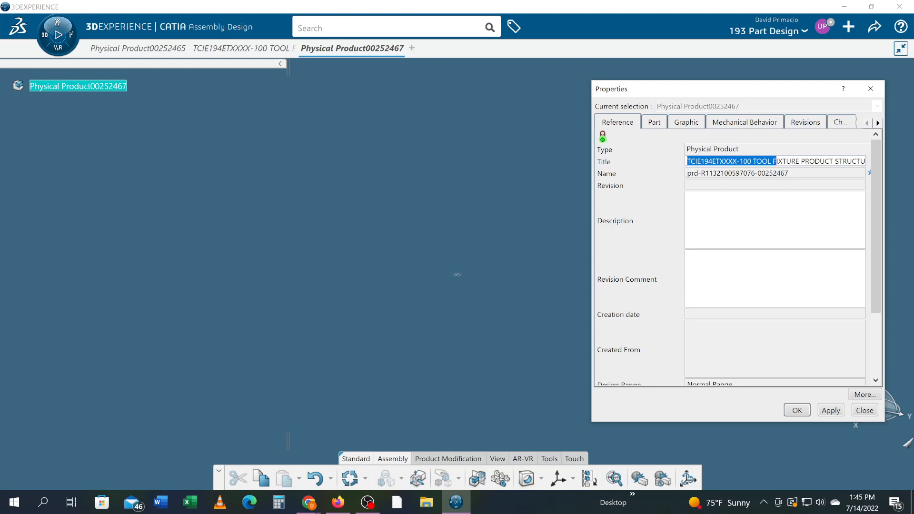
pyautogui.click(798, 410)
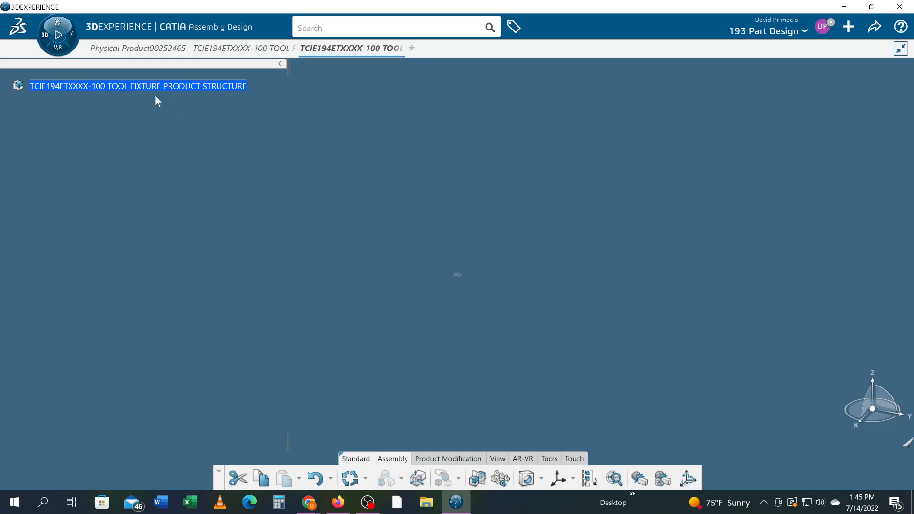
# Step: Consult the assignment's product structure in Chrome and insert a new product under the root product in 3DEXPERIENCE
pyautogui.hotkey('alt', 'Tab')
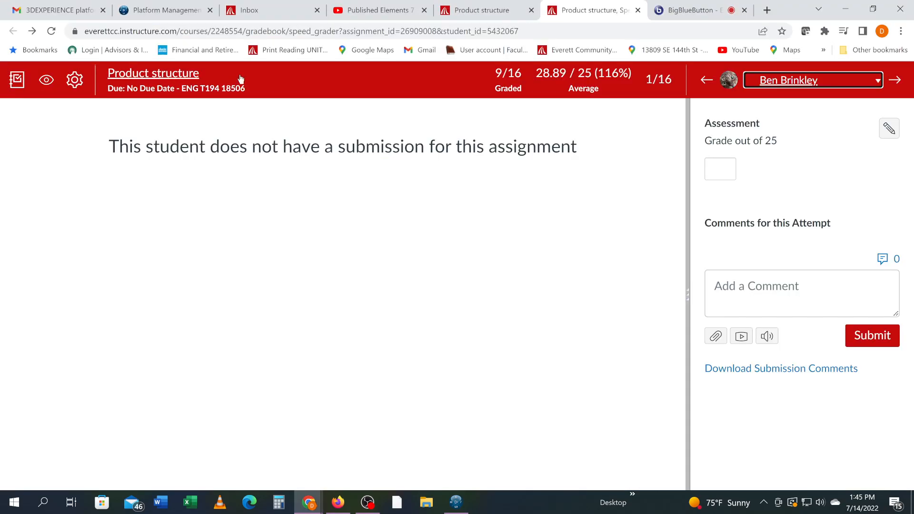
pyautogui.click(454, 6)
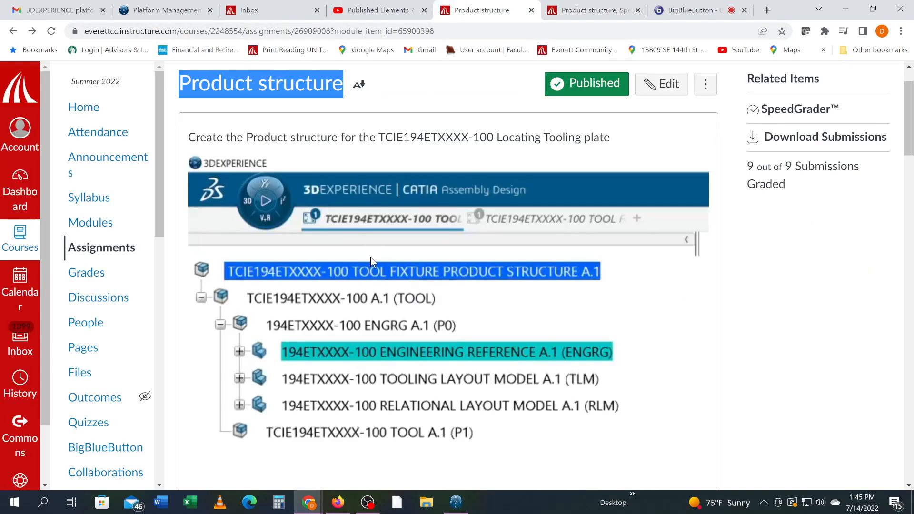
pyautogui.scroll(-3, 374, 257)
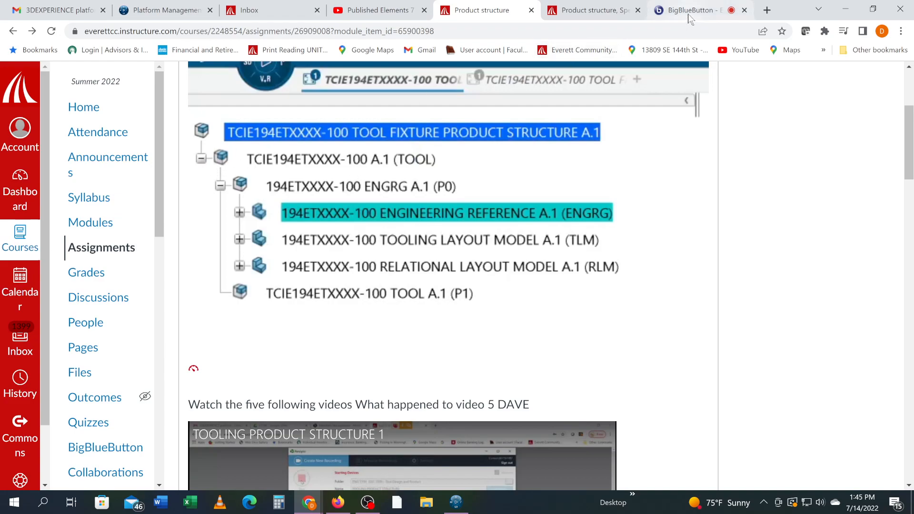
pyautogui.hotkey('alt', 'Tab')
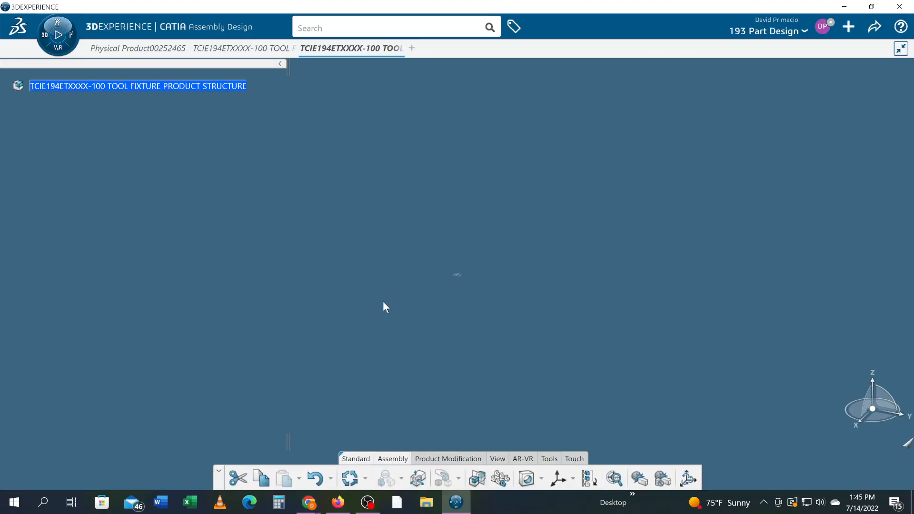
pyautogui.rightClick(166, 86)
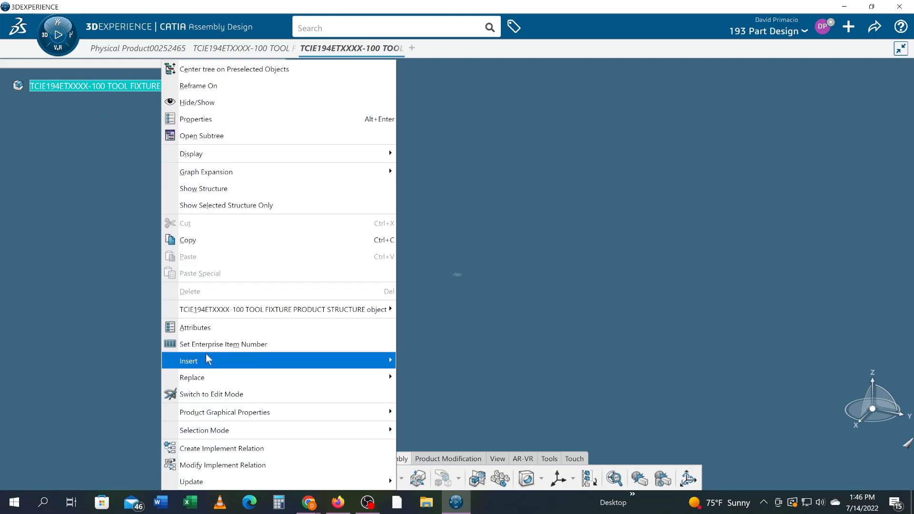
pyautogui.moveTo(208, 361)
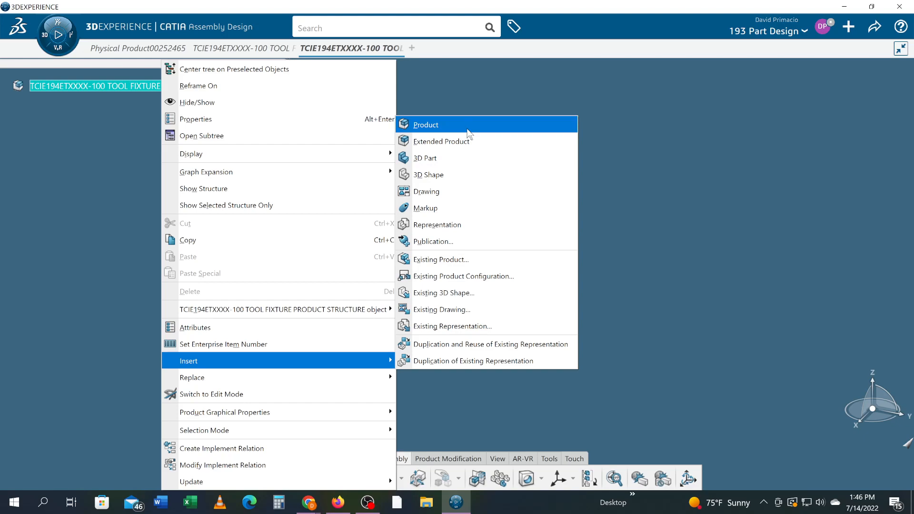
pyautogui.click(467, 129)
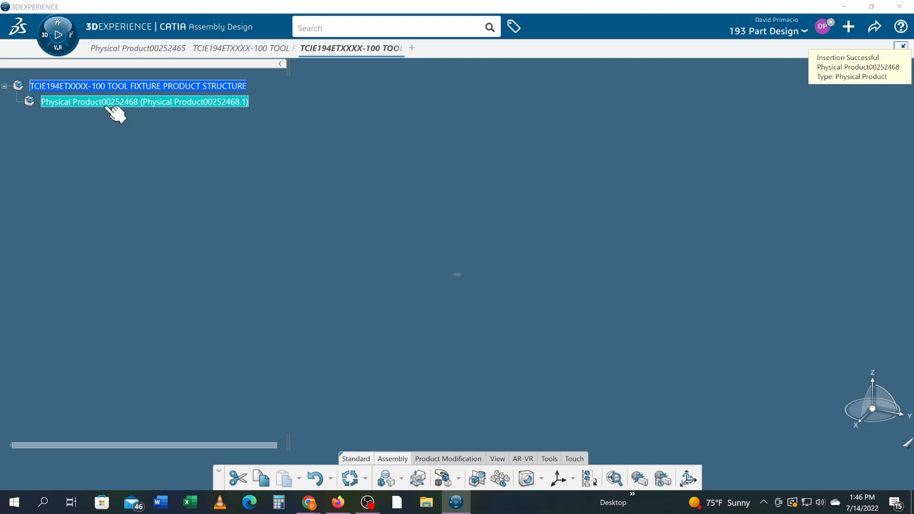
# Step: Check the inserted product's naming in the assignment and set its instance title to TOOL
pyautogui.hotkey('alt', 'Tab')
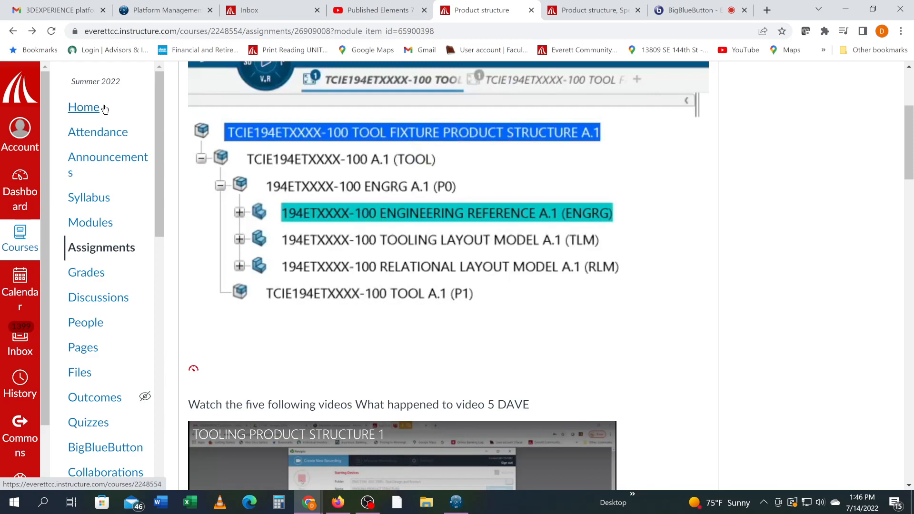
pyautogui.hotkey('alt', 'Tab')
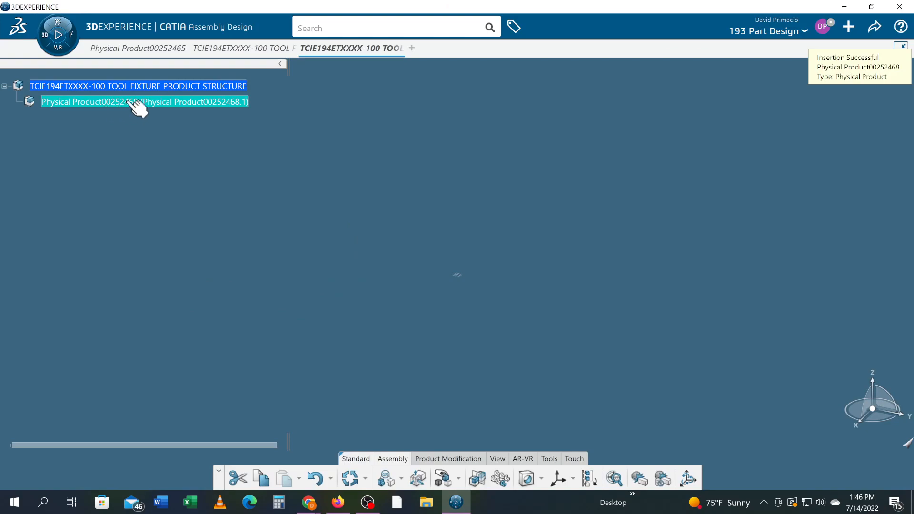
pyautogui.rightClick(164, 102)
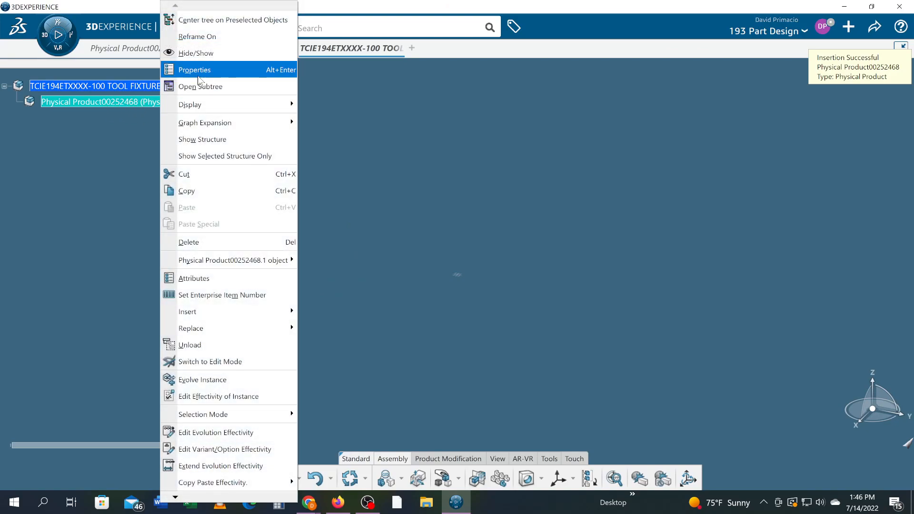
pyautogui.click(193, 70)
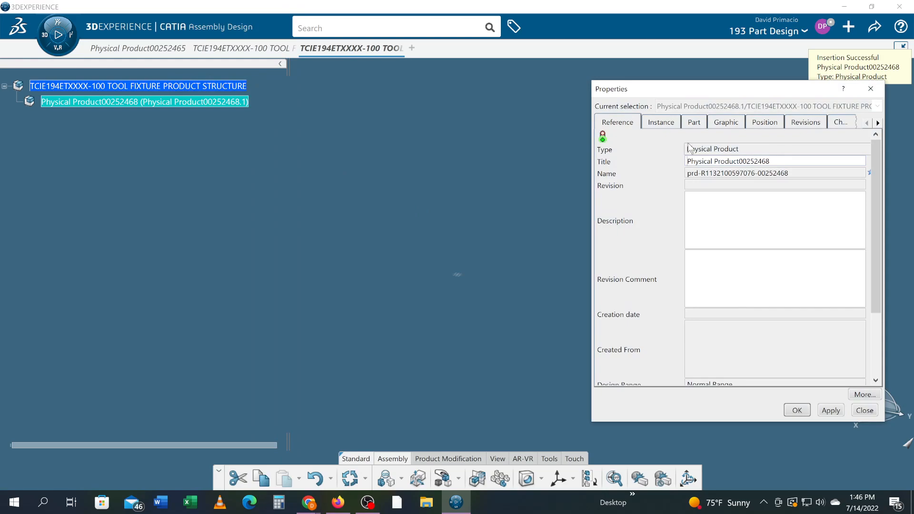
pyautogui.click(668, 125)
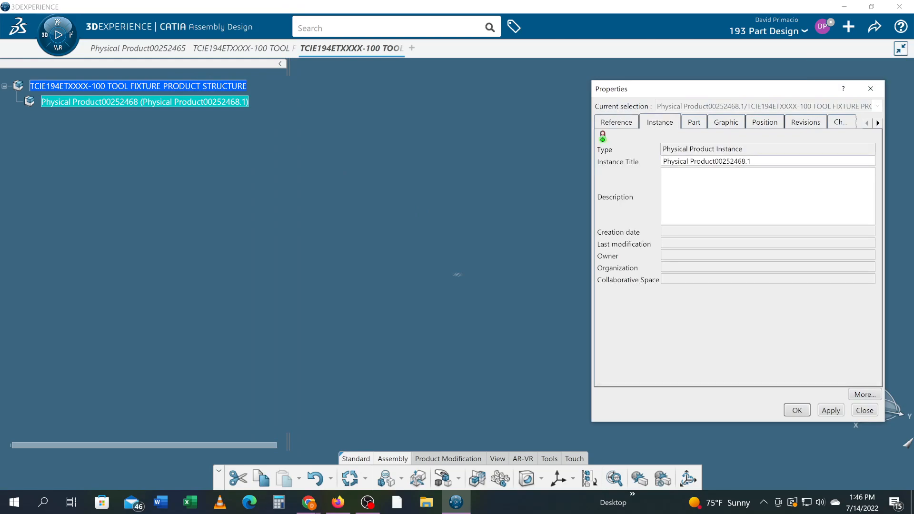
pyautogui.hotkey('ctrl', 'a')
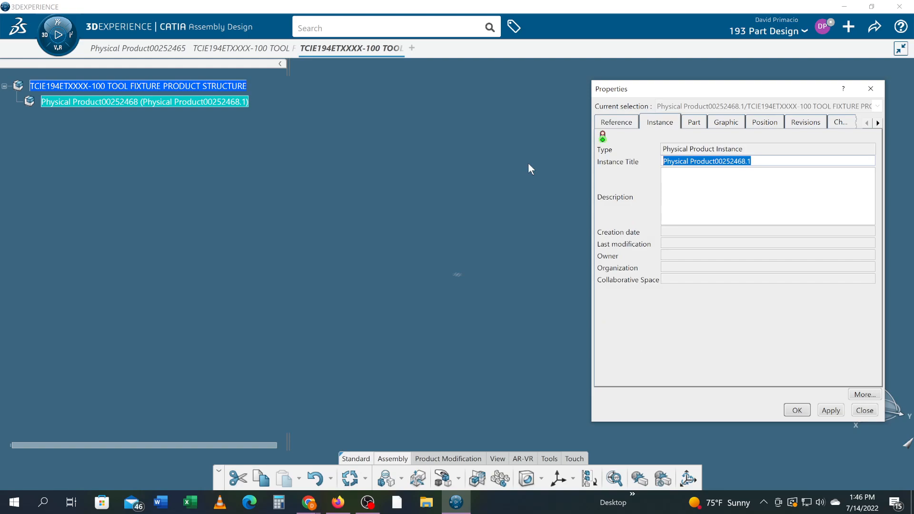
pyautogui.write('TOOL')
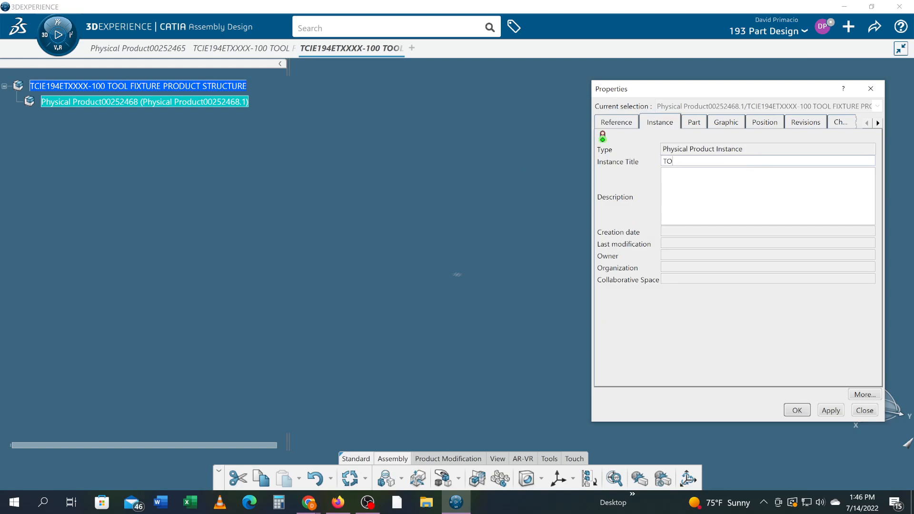
pyautogui.click(833, 411)
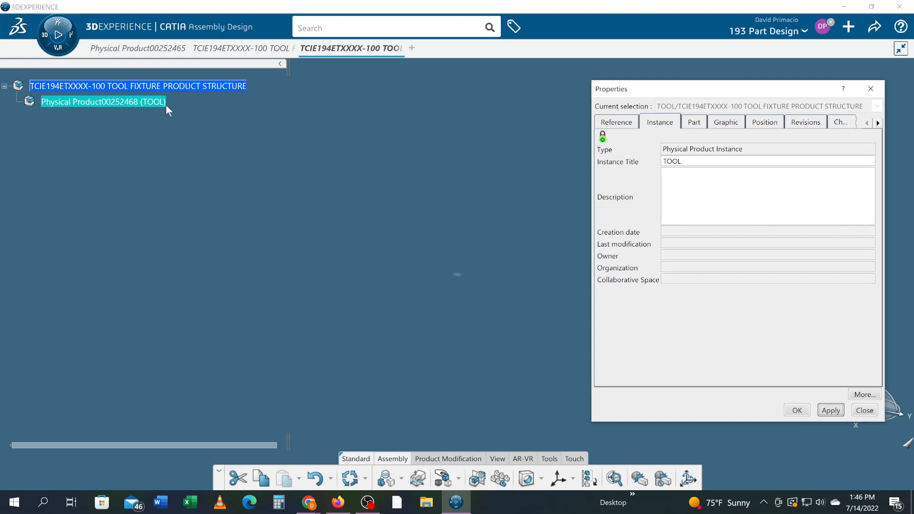
# Step: Set the TOOL product's reference title to TCIE194ETXXXX-100
pyautogui.click(615, 124)
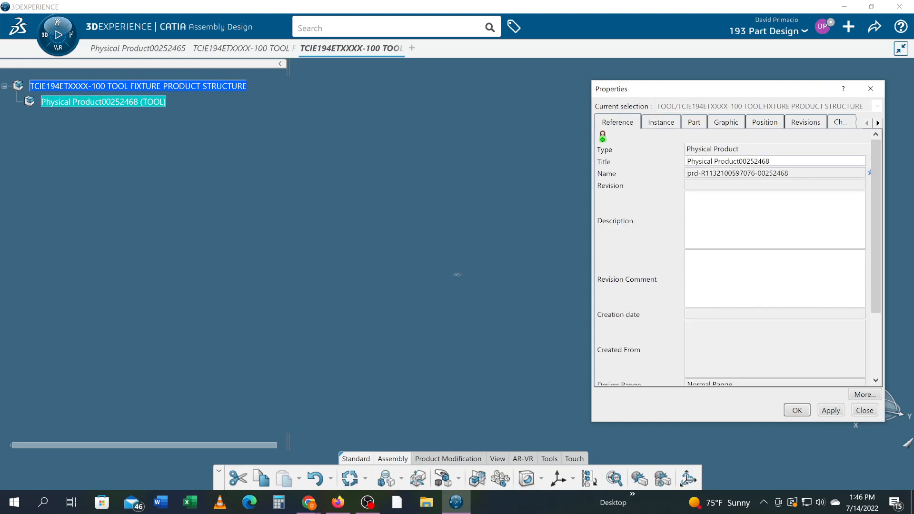
pyautogui.press('Up')
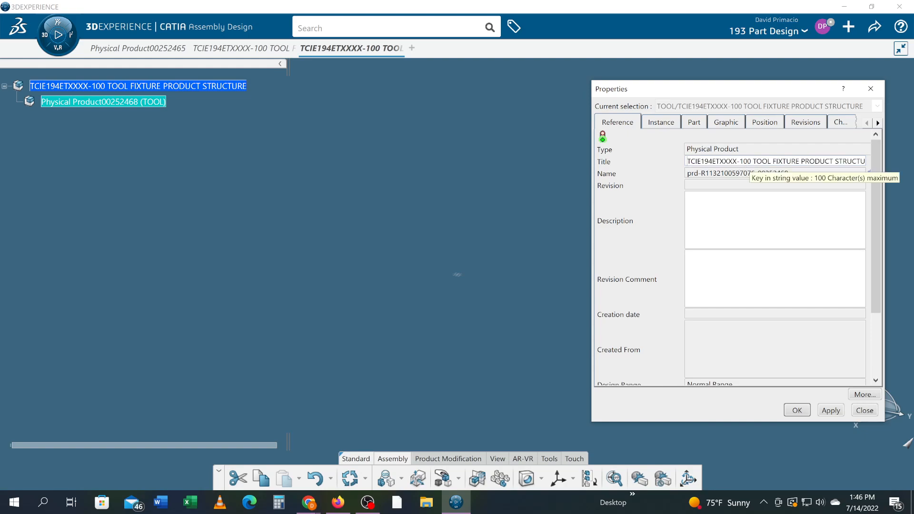
pyautogui.moveTo(751, 162); pyautogui.dragTo(870, 163)
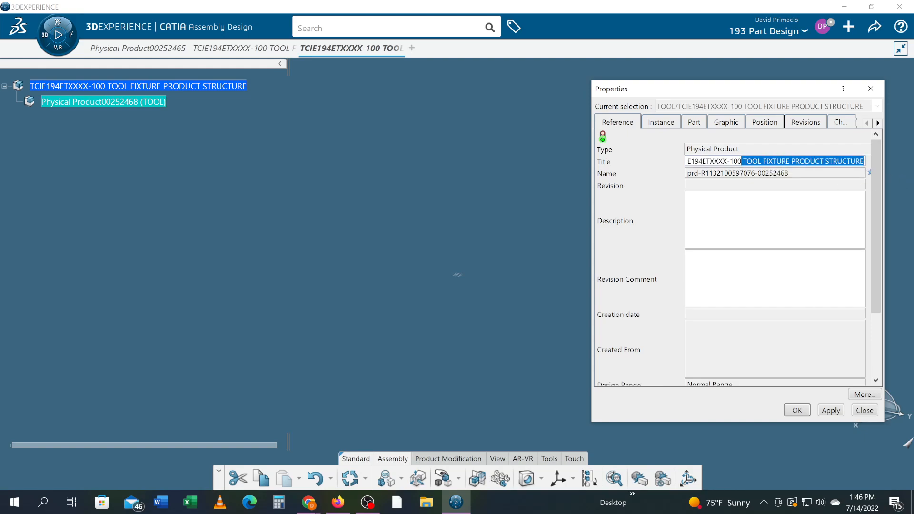
pyautogui.click(790, 173)
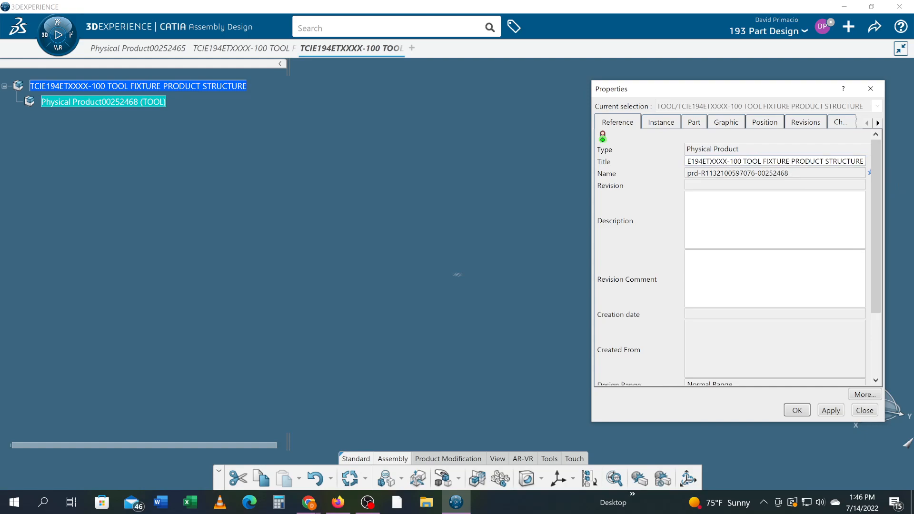
pyautogui.hotkey('shift', 'End')
pyautogui.press('Delete')
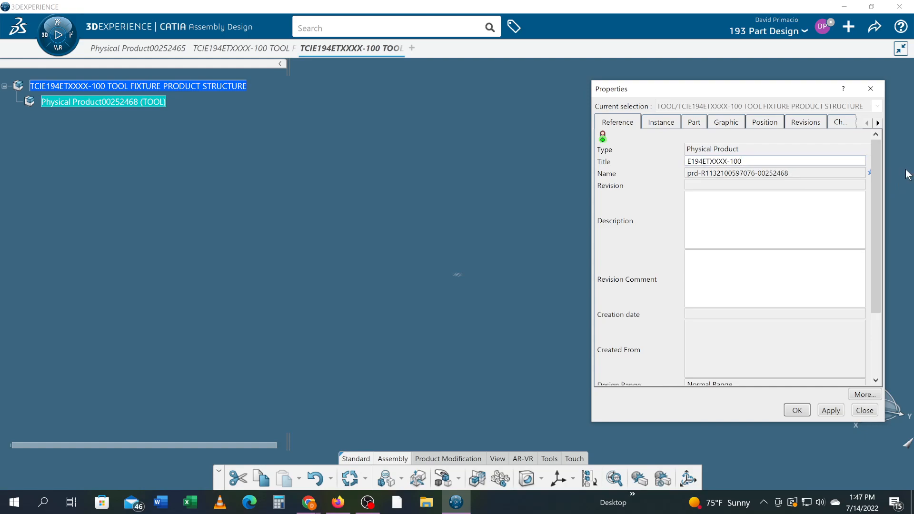
pyautogui.write('TCI')
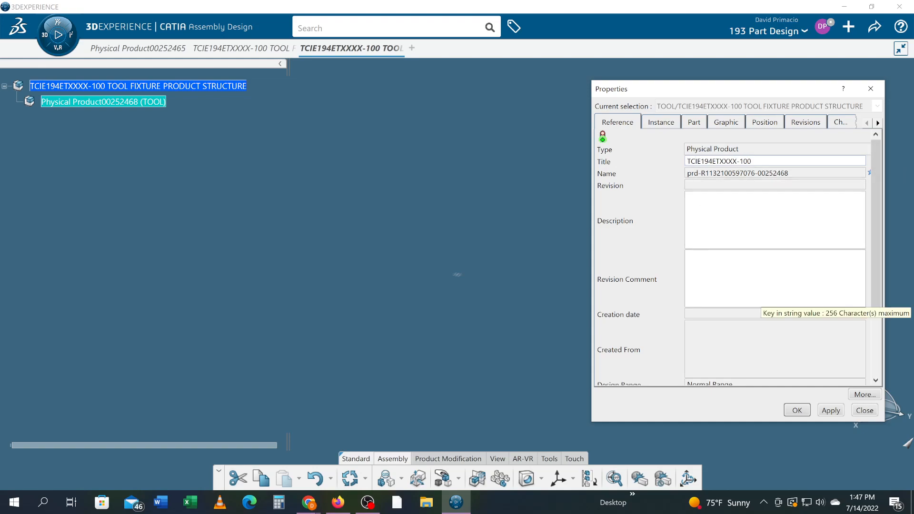
pyautogui.press('Return')
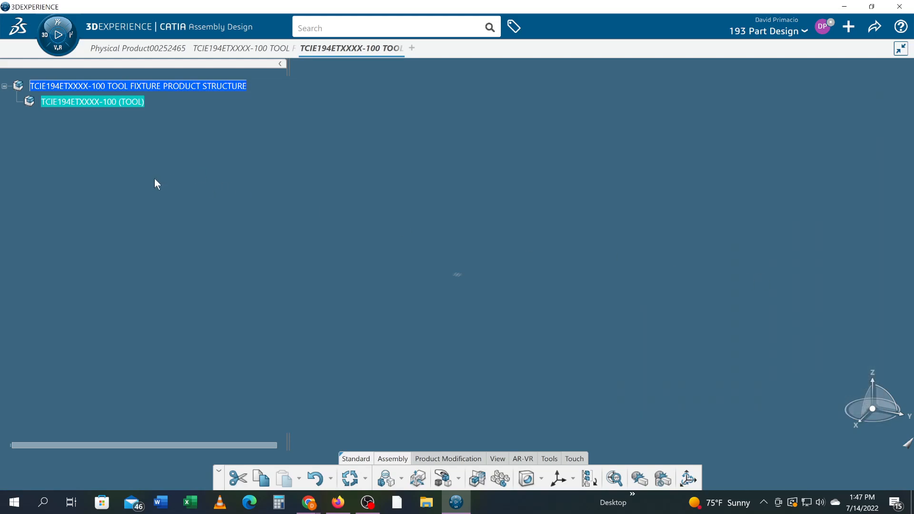
# Step: Check the components below the TOOL product in the assignment's structure tree in Chrome and return to 3DEXPERIENCE
pyautogui.hotkey('alt', 'Tab')
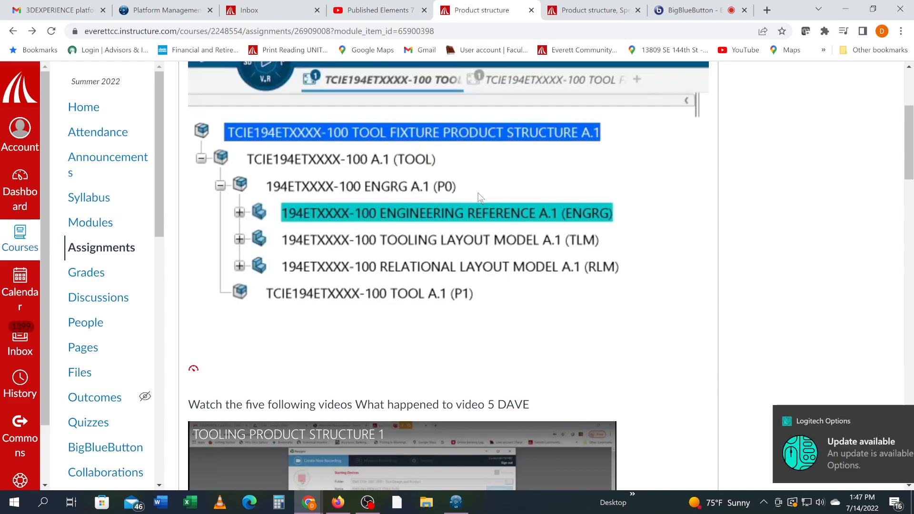
pyautogui.click(881, 424)
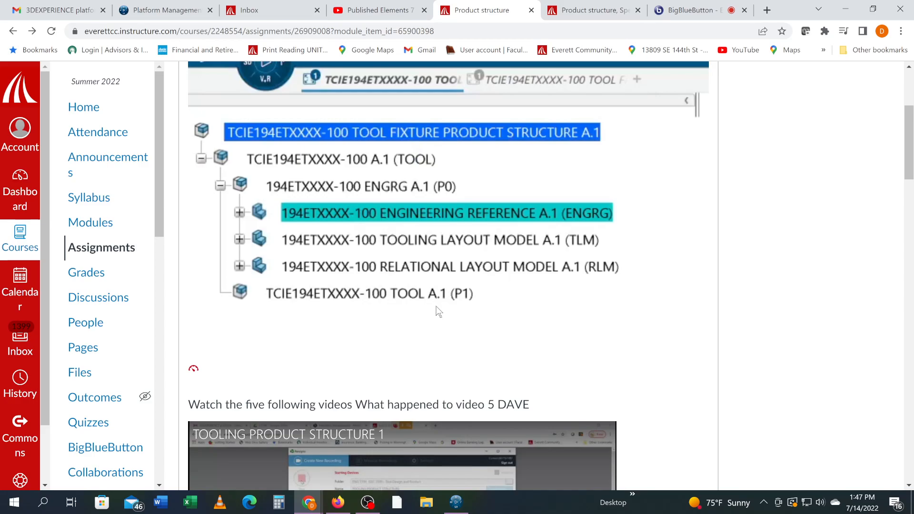
pyautogui.hotkey('alt', 'Tab')
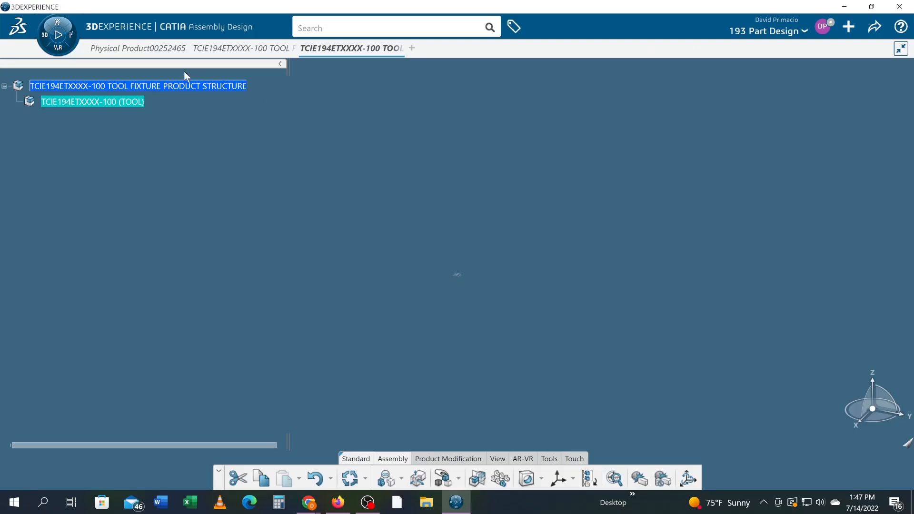
pyautogui.rightClick(90, 103)
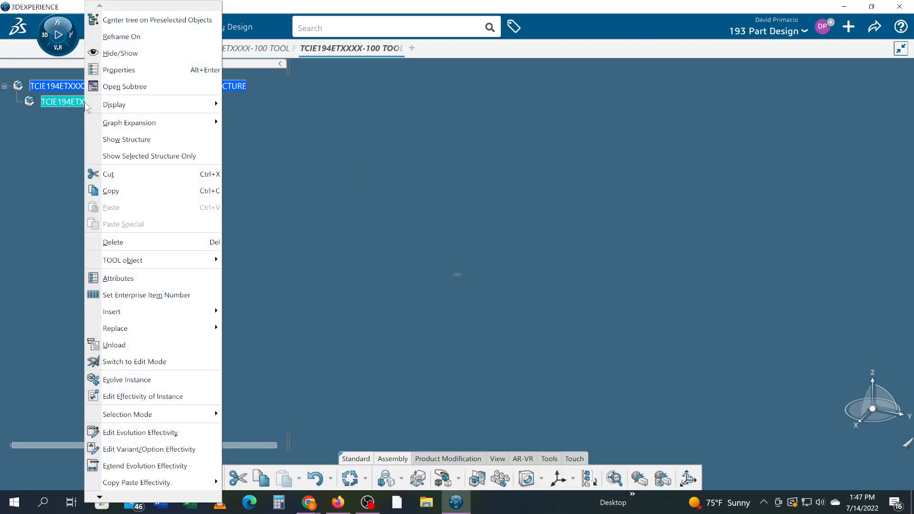
pyautogui.click(109, 70)
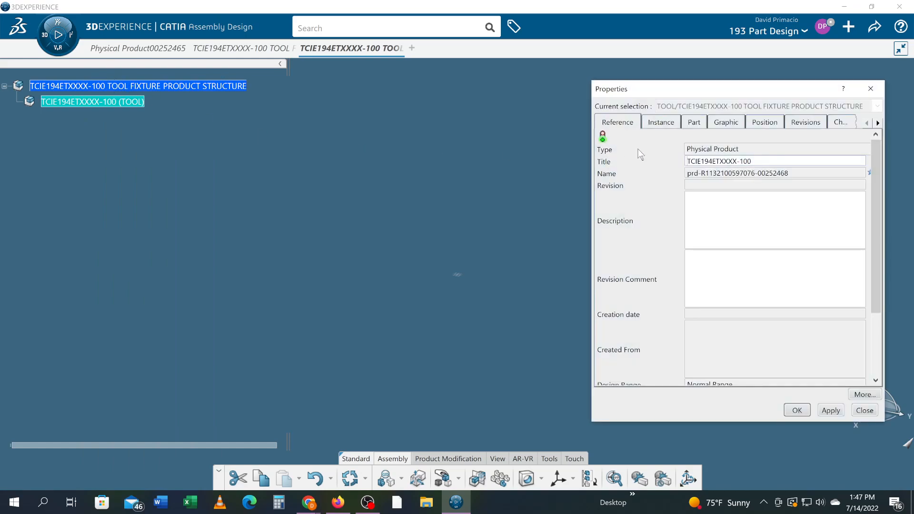
pyautogui.click(861, 413)
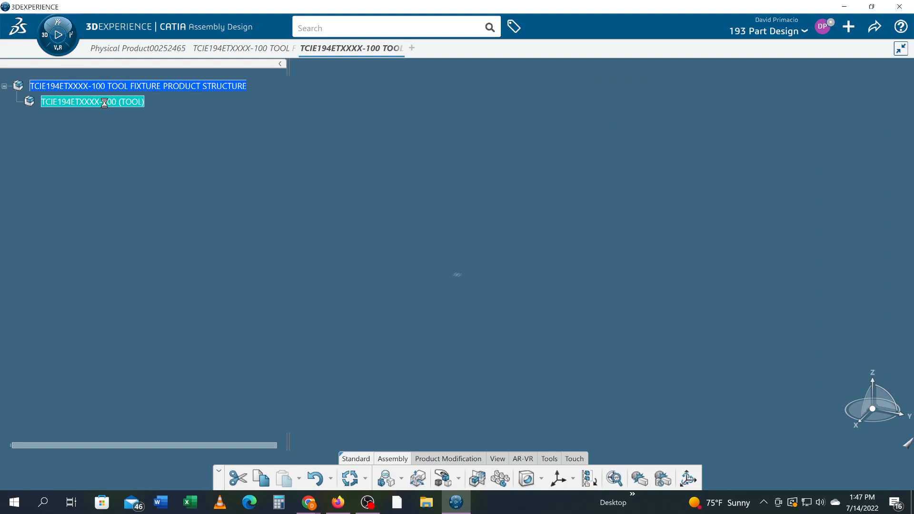
# Step: Insert two new products under the TCIE194ETXXXX-100 (TOOL) product and expand its branch in the tree
pyautogui.rightClick(111, 105)
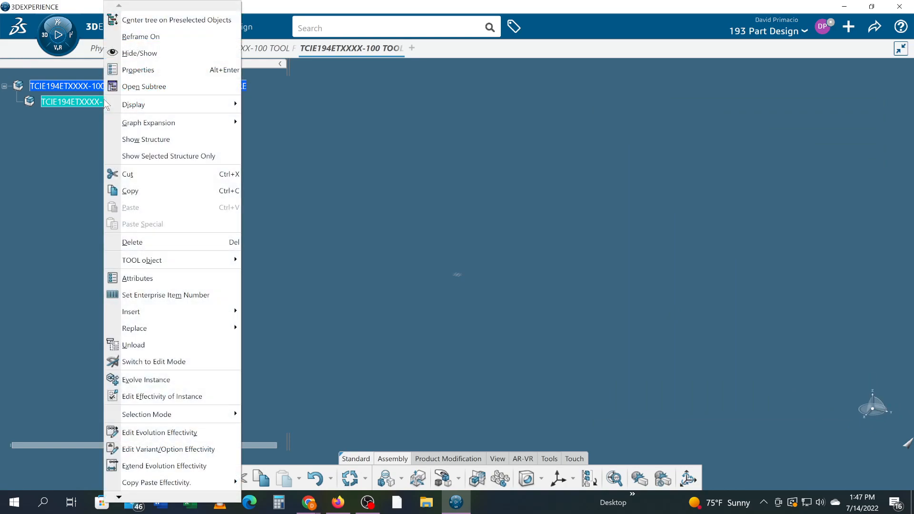
pyautogui.moveTo(167, 318)
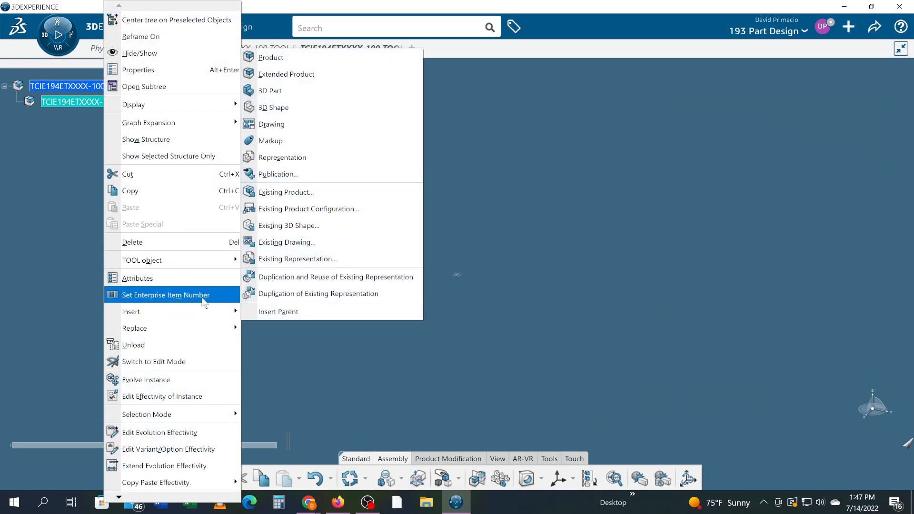
pyautogui.click(291, 58)
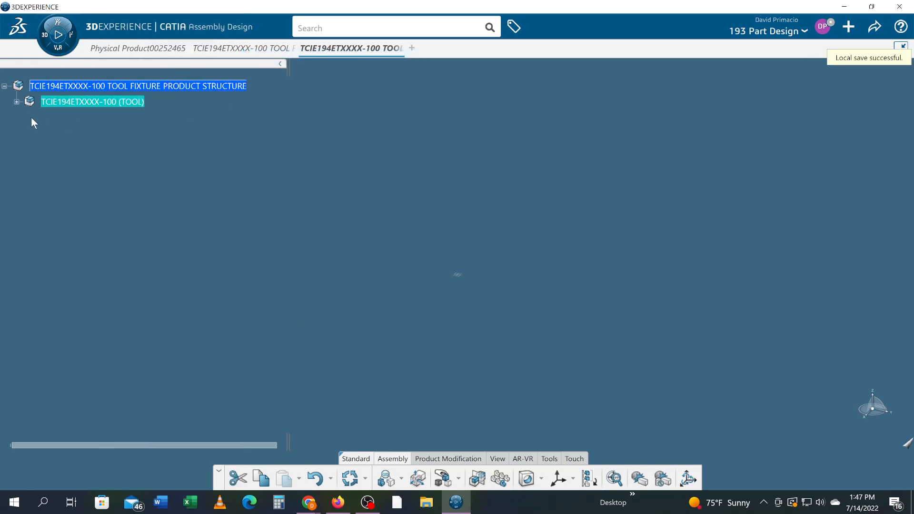
pyautogui.click(16, 101)
pyautogui.rightClick(57, 117)
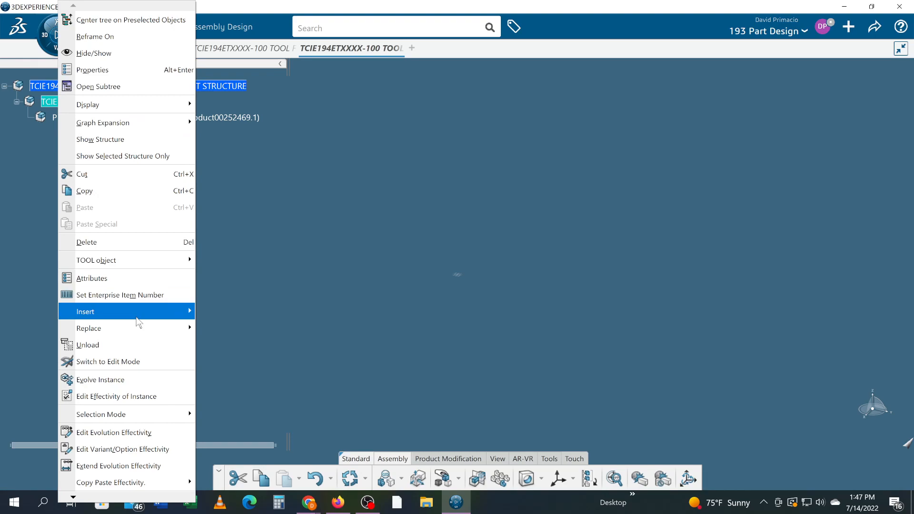
pyautogui.moveTo(137, 318)
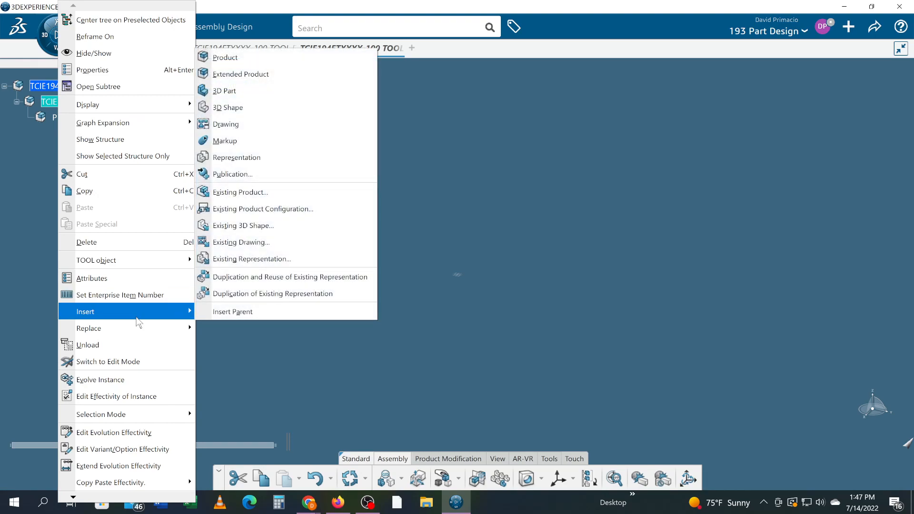
pyautogui.click(270, 61)
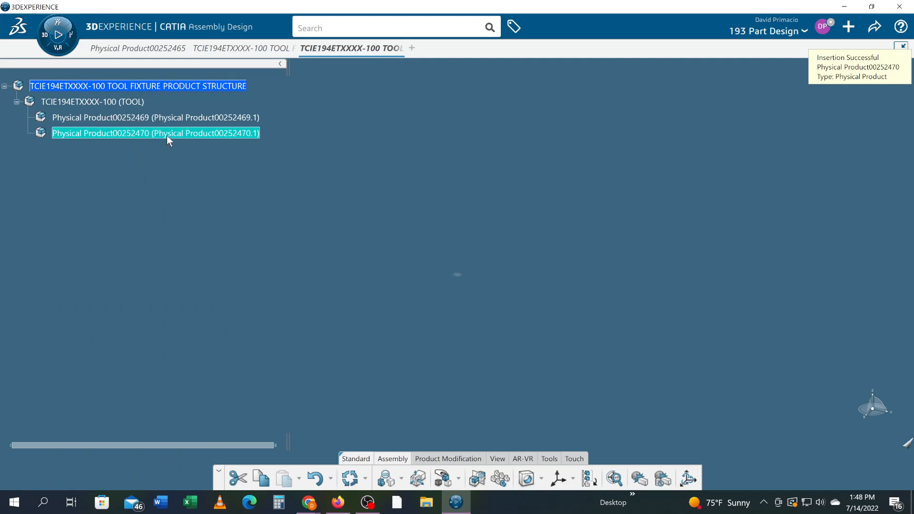
# Step: Try setting the reference title of the first product under TOOL to PO, and undo the change
pyautogui.click(176, 119)
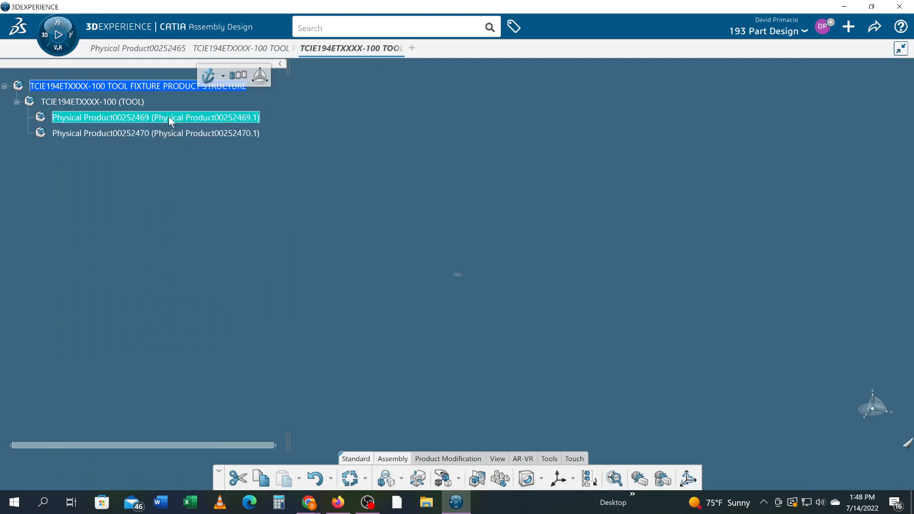
pyautogui.rightClick(169, 117)
pyautogui.click(207, 72)
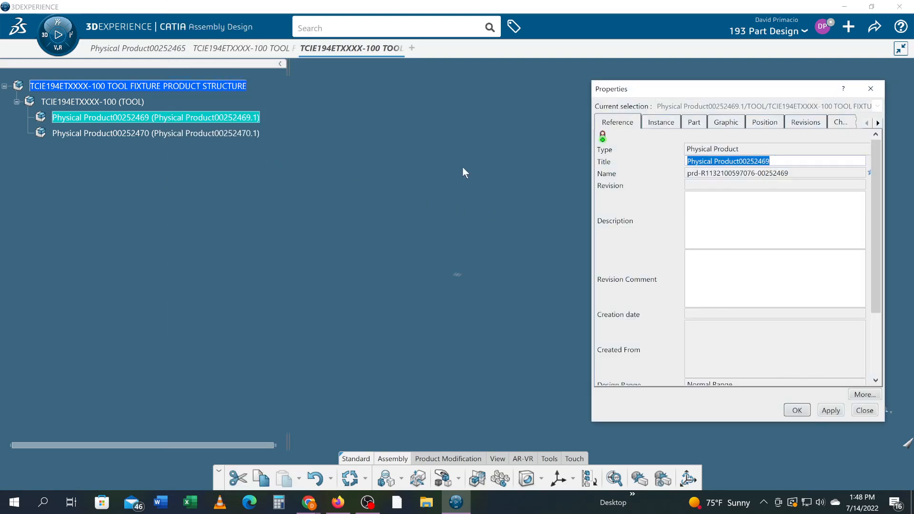
pyautogui.write('PO')
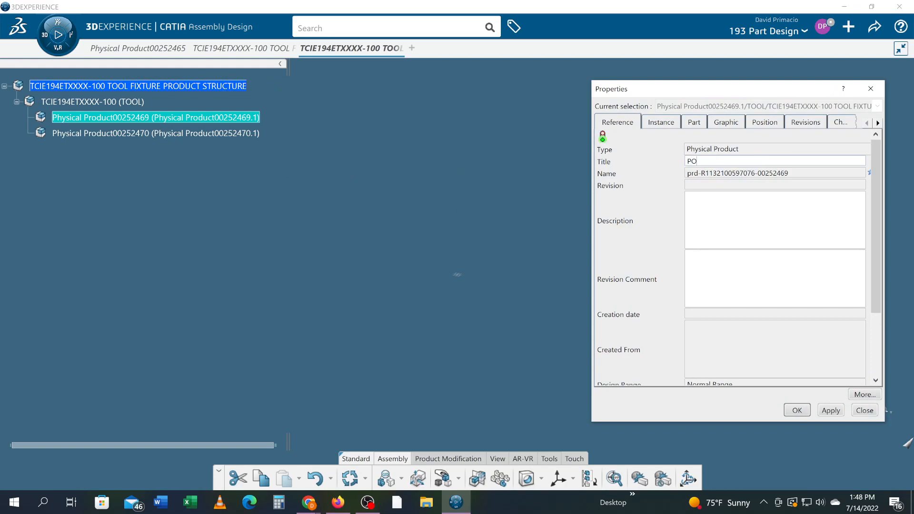
pyautogui.press('Return')
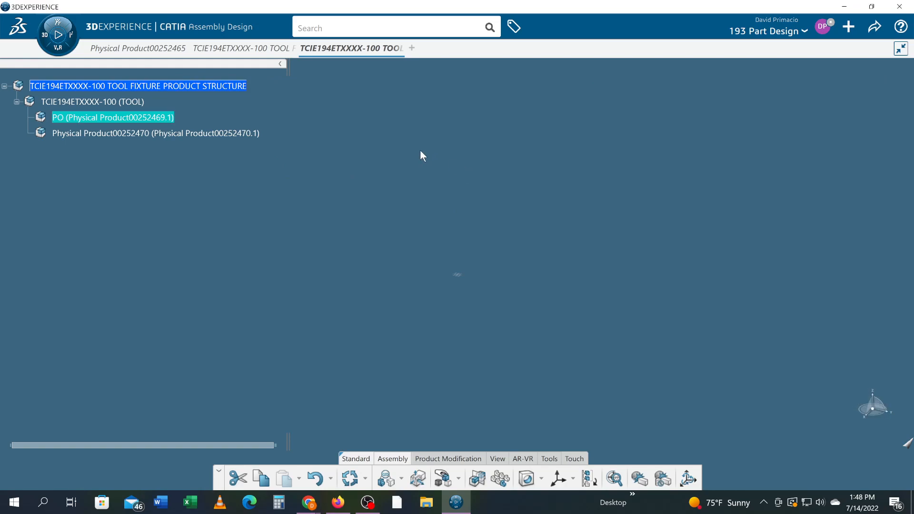
pyautogui.hotkey('ctrl', 'z')
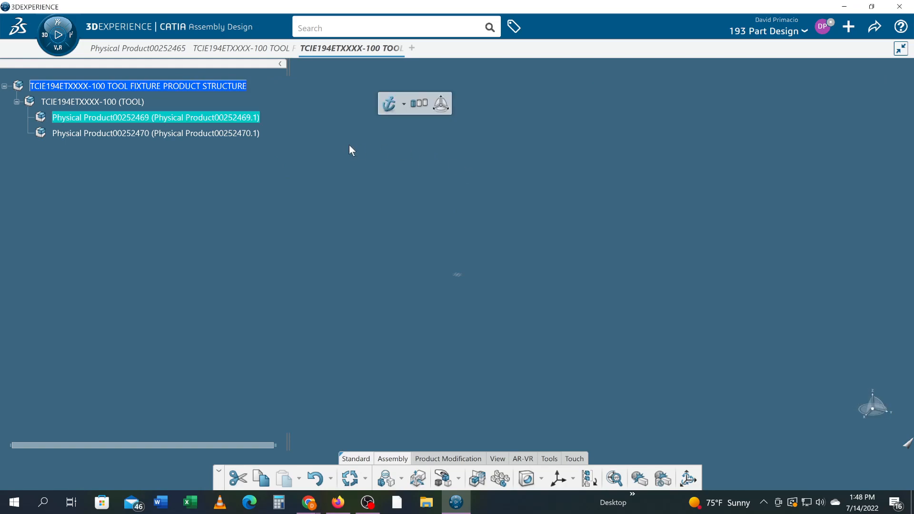
# Step: Set the instance title of the first product under TOOL to PO
pyautogui.rightClick(245, 116)
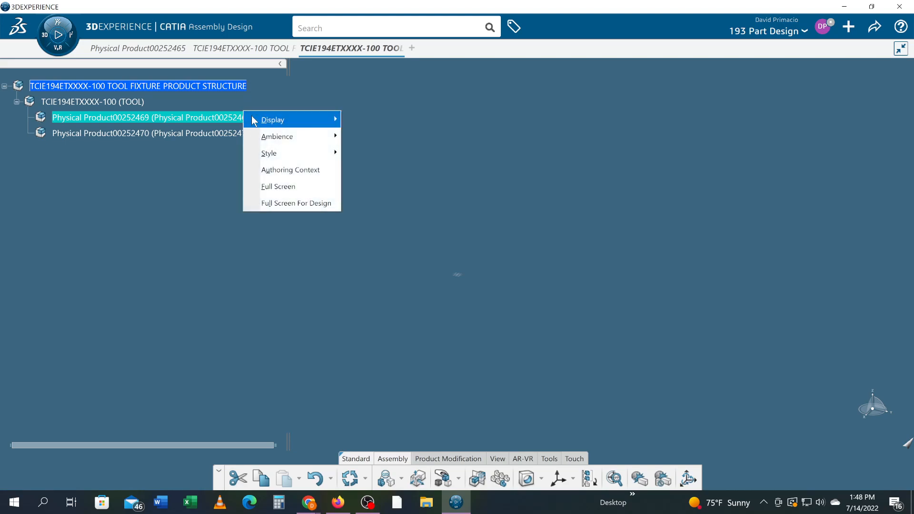
pyautogui.rightClick(233, 116)
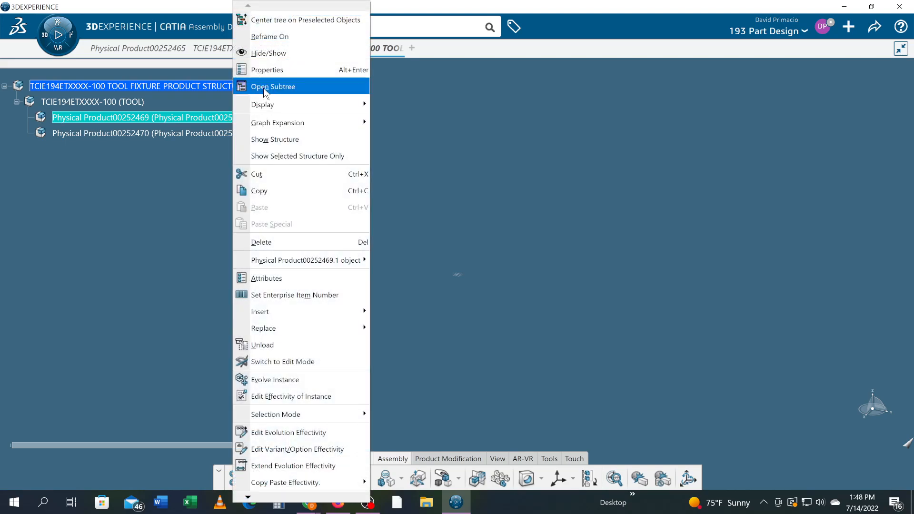
pyautogui.click(266, 67)
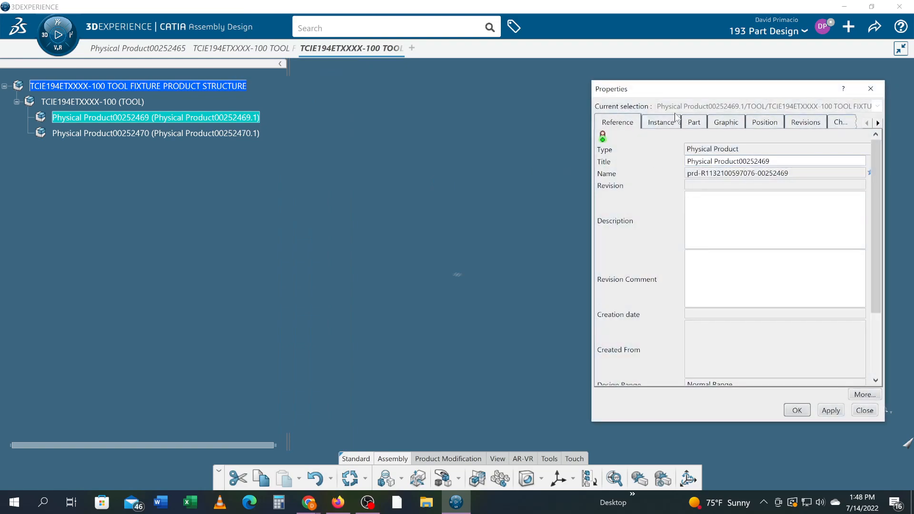
pyautogui.click(668, 122)
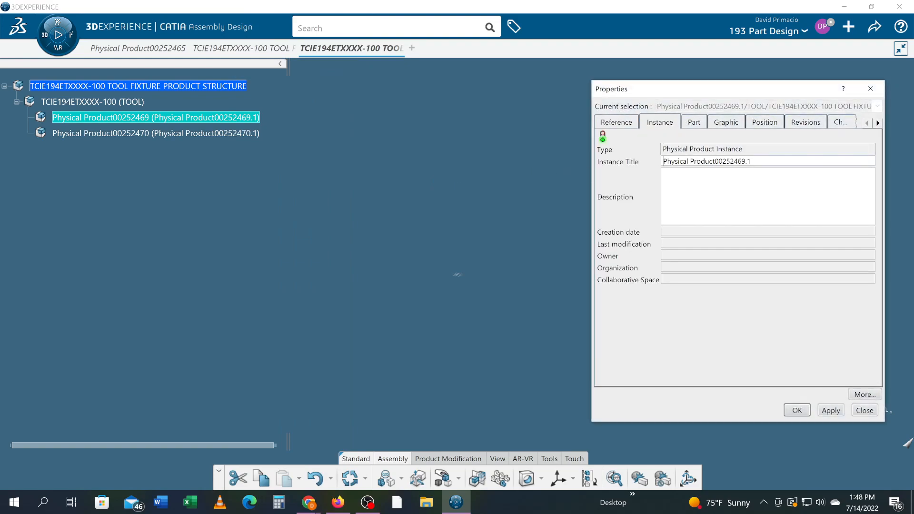
pyautogui.moveTo(756, 162); pyautogui.dragTo(543, 177)
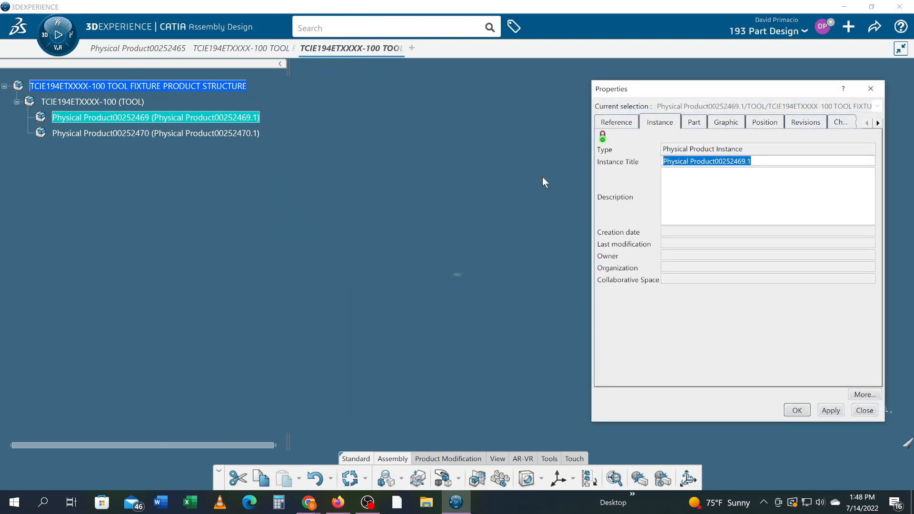
pyautogui.write('PO')
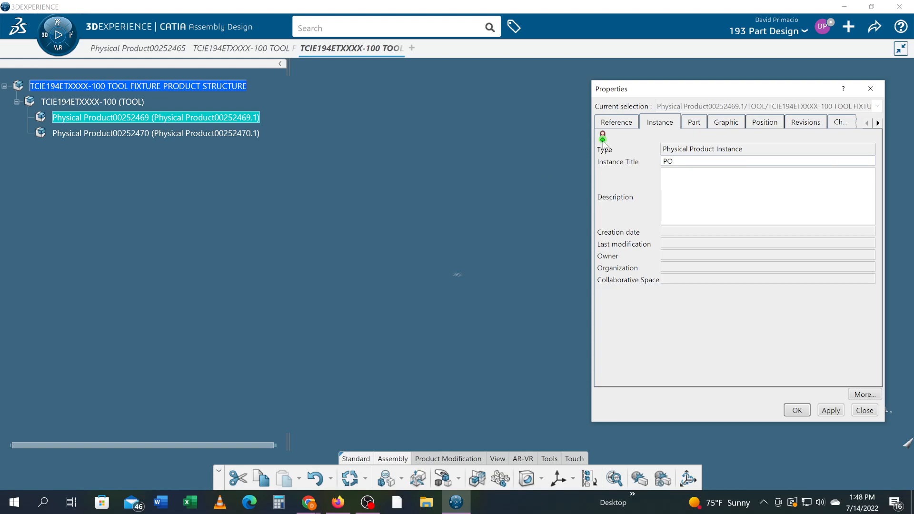
pyautogui.click(831, 410)
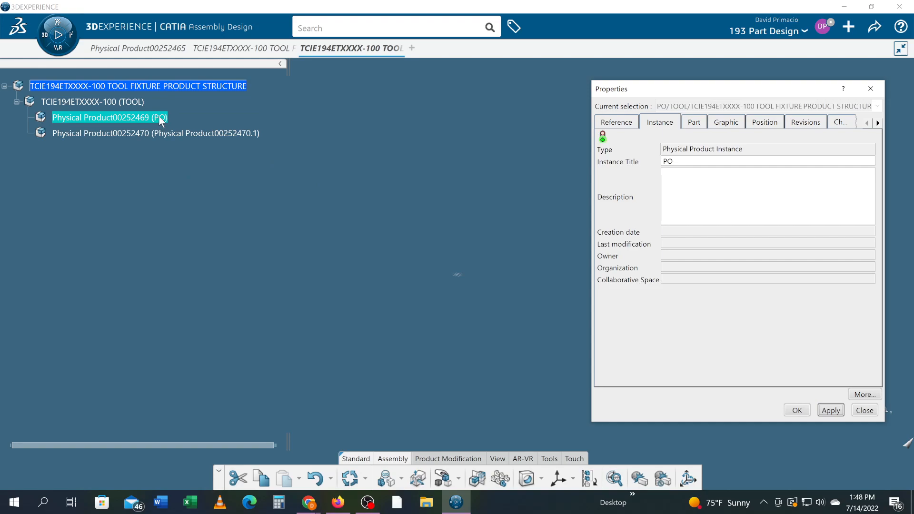
# Step: Check the PO product's naming in the assignment in Chrome, return to 3DEXPERIENCE and enter TCIE194ETXXXX-100 as its reference title
pyautogui.hotkey('alt', 'Tab')
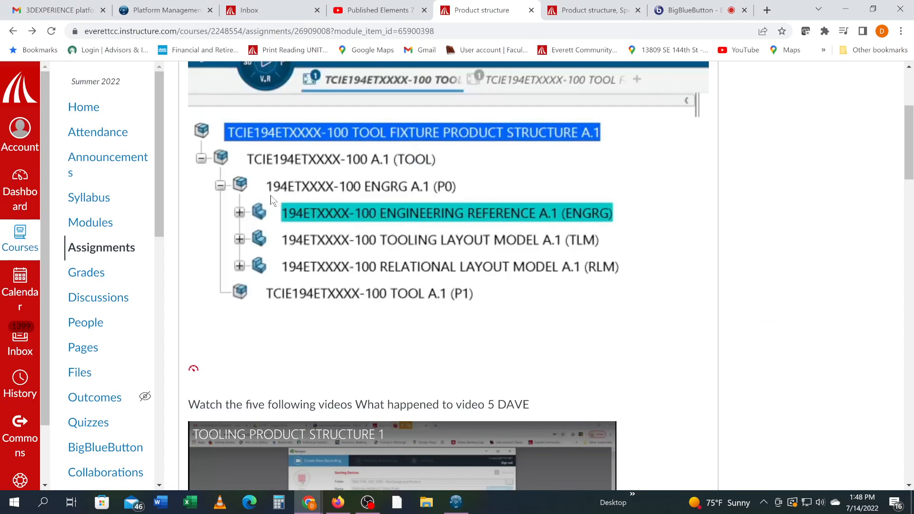
pyautogui.hotkey('alt', 'Tab')
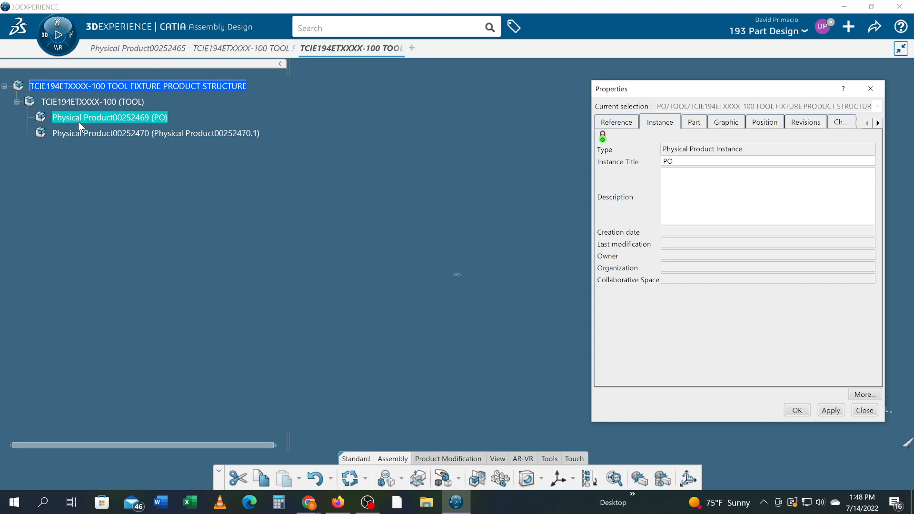
pyautogui.click(620, 121)
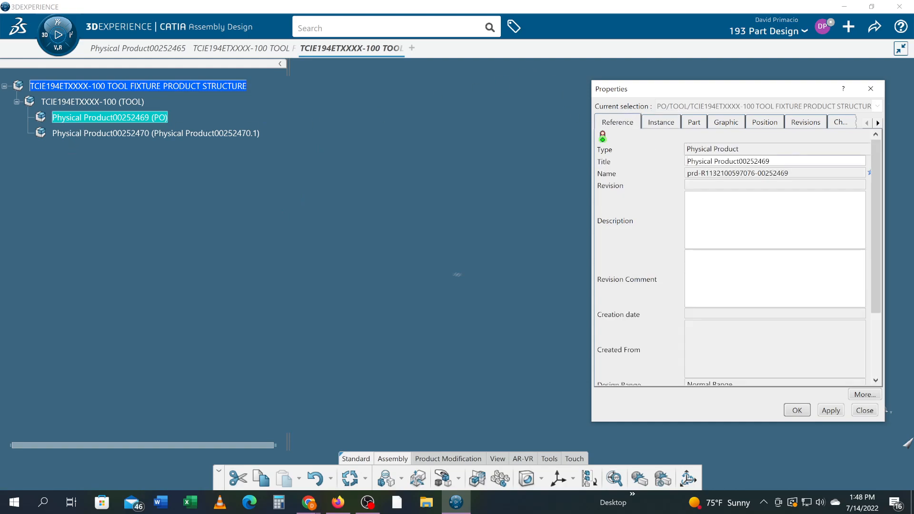
pyautogui.moveTo(781, 161); pyautogui.dragTo(578, 162)
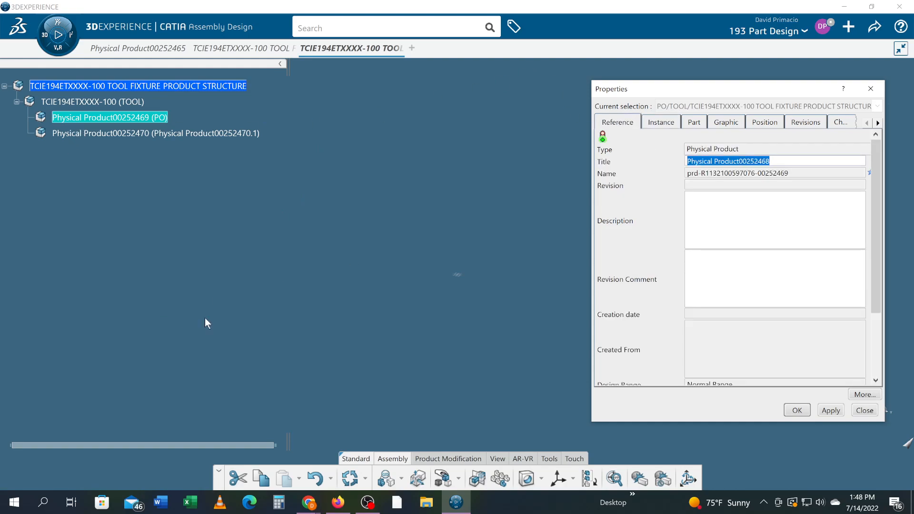
pyautogui.press('Up')
pyautogui.press('Up')
pyautogui.press('Up')
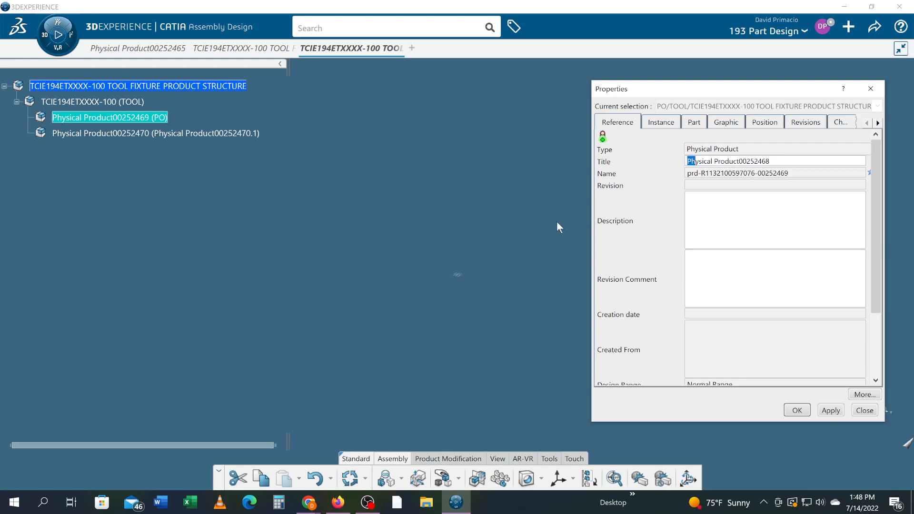
pyautogui.click(705, 161)
pyautogui.hotkey('shift', 'Home')
pyautogui.doubleClick(714, 161)
pyautogui.doubleClick(714, 161)
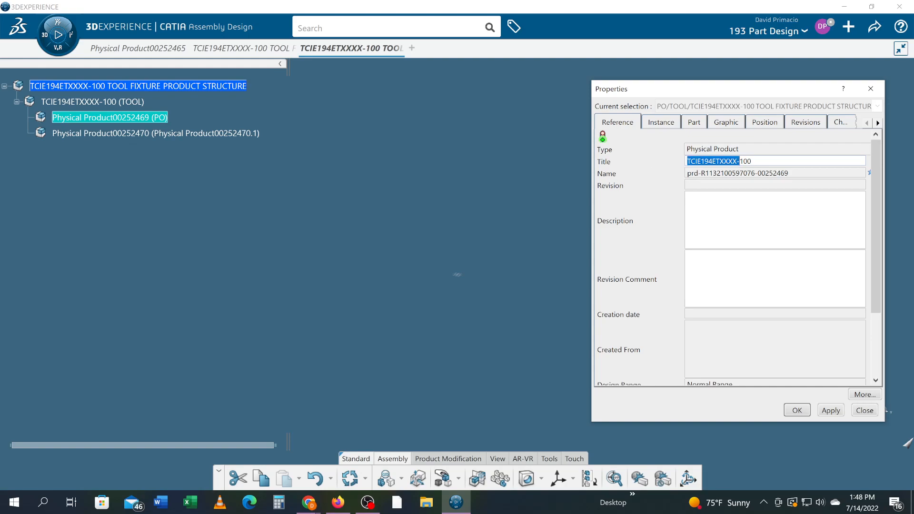
# Step: Remove the TCIE prefix from the PO product's reference title, leaving 194ETXXXX-100, and apply the properties
pyautogui.click(695, 161)
pyautogui.hotkey('shift', 'Home')
pyautogui.doubleClick(706, 161)
pyautogui.click(705, 162)
pyautogui.moveTo(705, 161); pyautogui.dragTo(700, 162)
pyautogui.press('Left')
pyautogui.hotkey('shift', 'Home')
pyautogui.press('BackSpace')
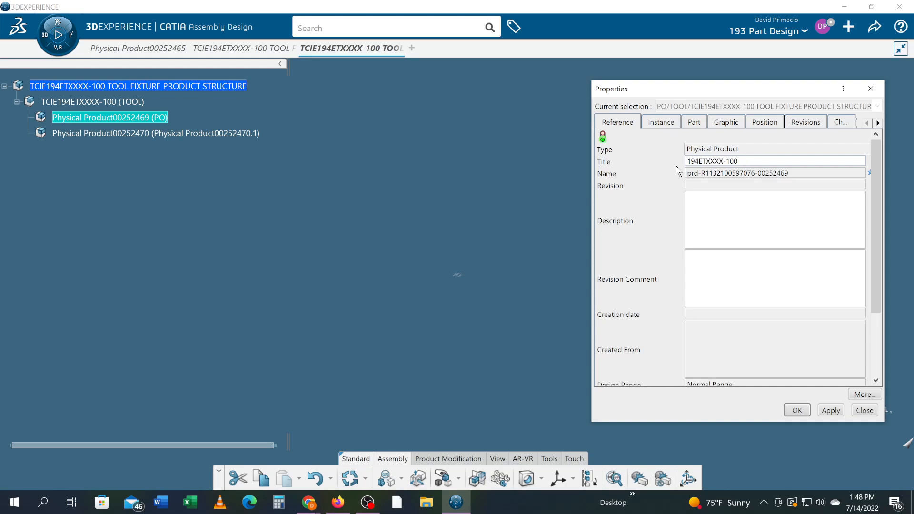
pyautogui.click(820, 412)
pyautogui.click(798, 410)
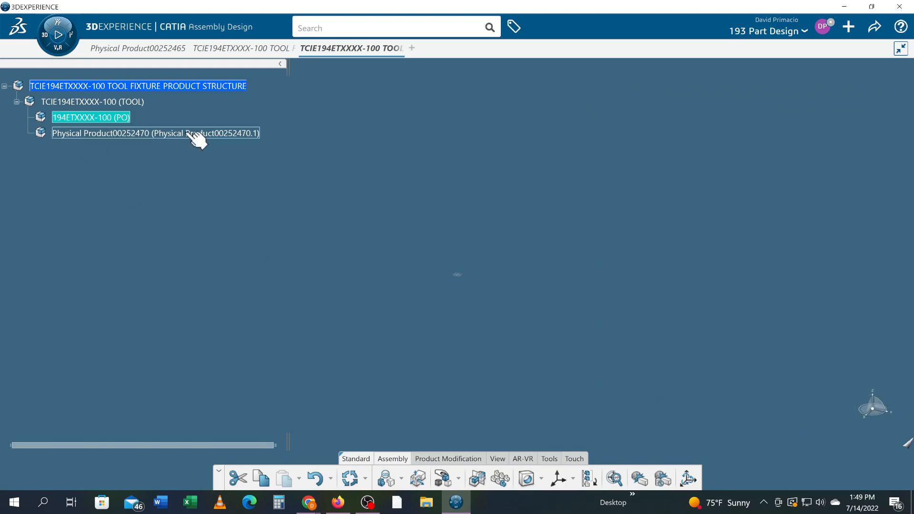
# Step: Set the instance title of the second product under TOOL to P1
pyautogui.rightClick(193, 135)
pyautogui.click(231, 71)
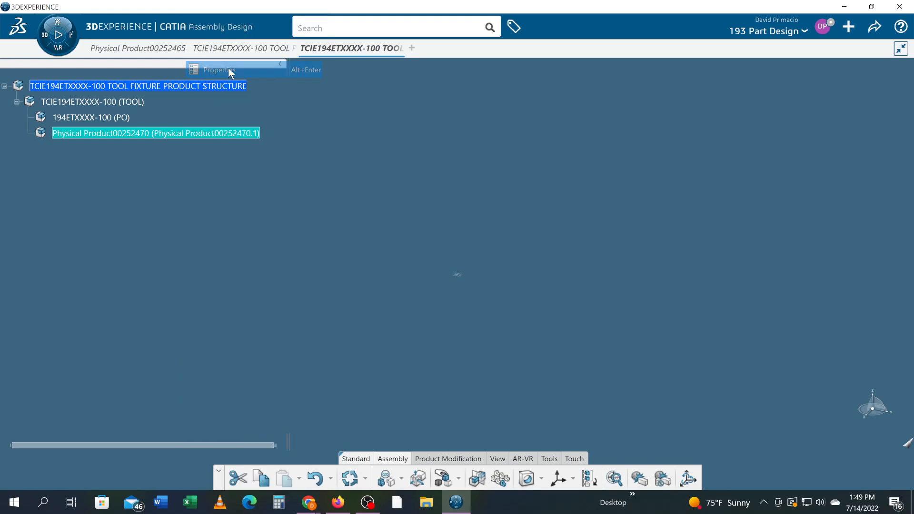
pyautogui.click(665, 123)
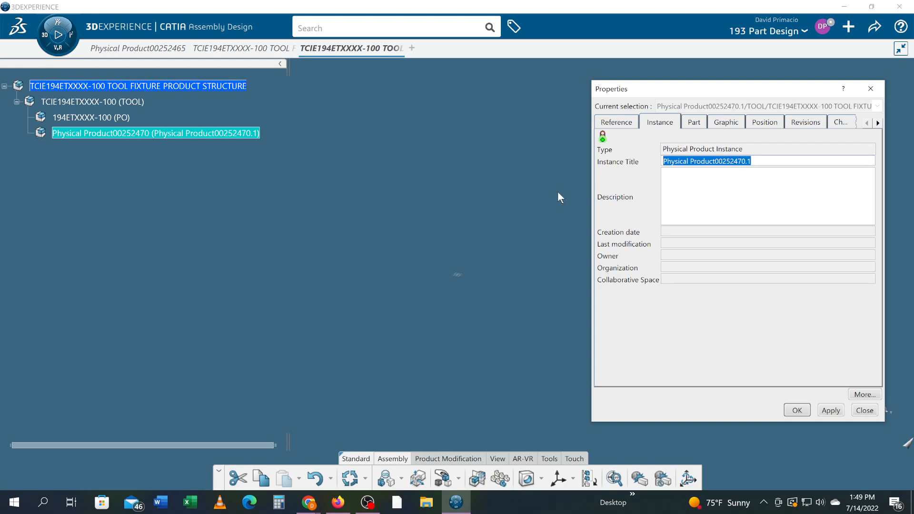
pyautogui.write('P1')
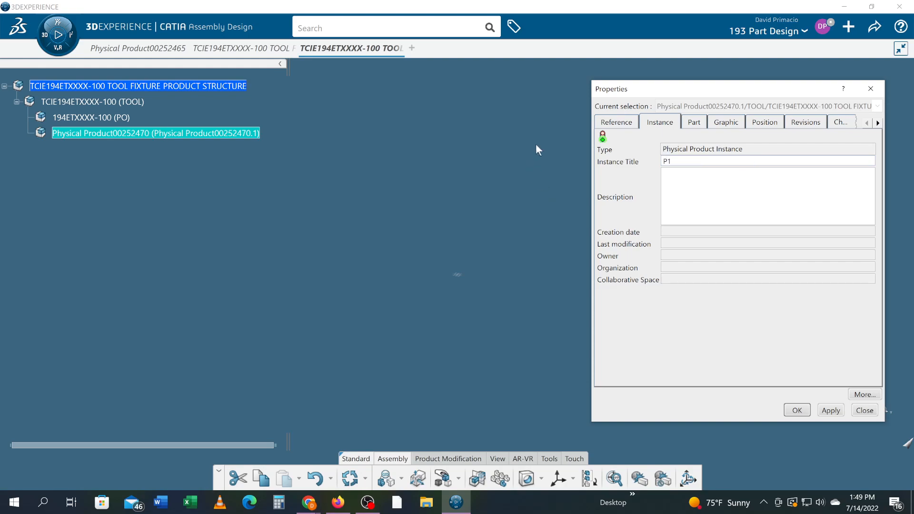
# Step: Set the P1 product's reference title to TCIE194ETXXXX-100 and confirm its properties
pyautogui.click(613, 124)
pyautogui.moveTo(771, 162); pyautogui.dragTo(591, 174)
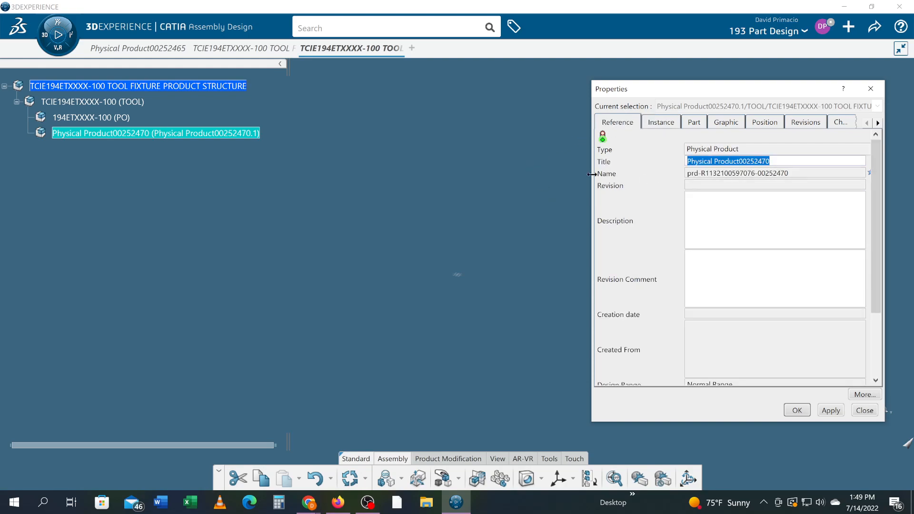
pyautogui.write('PO')
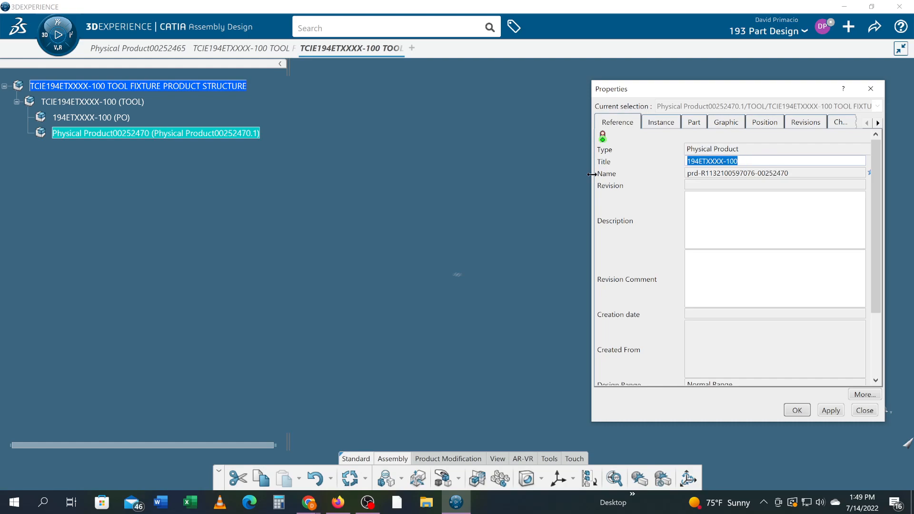
pyautogui.press('Up')
pyautogui.press('Up')
pyautogui.press('Up')
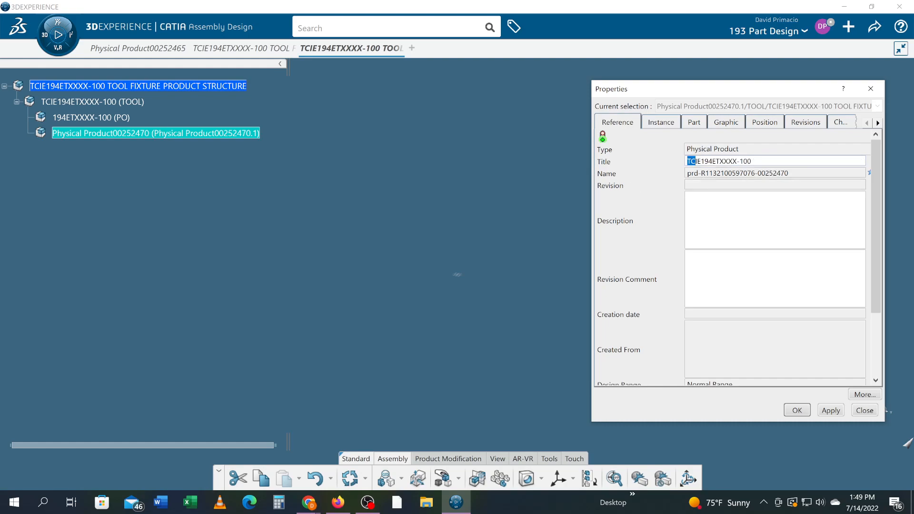
pyautogui.click(798, 412)
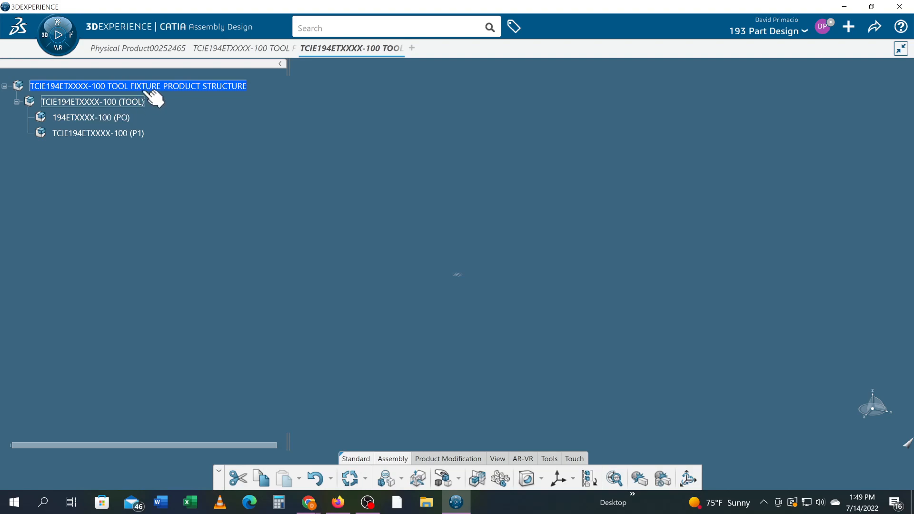
# Step: Insert three 3D parts under the 194ETXXXX-100 (PO) product and expand its branch in the tree
pyautogui.rightClick(81, 120)
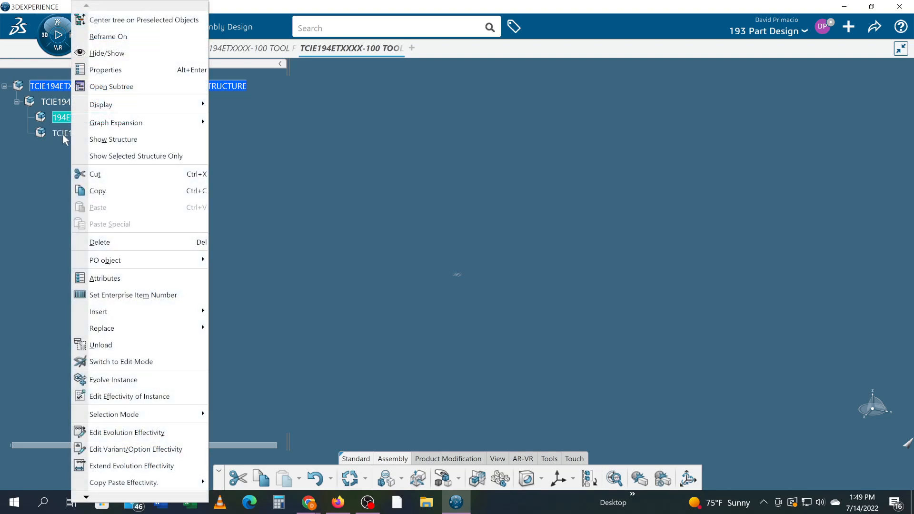
pyautogui.moveTo(155, 311)
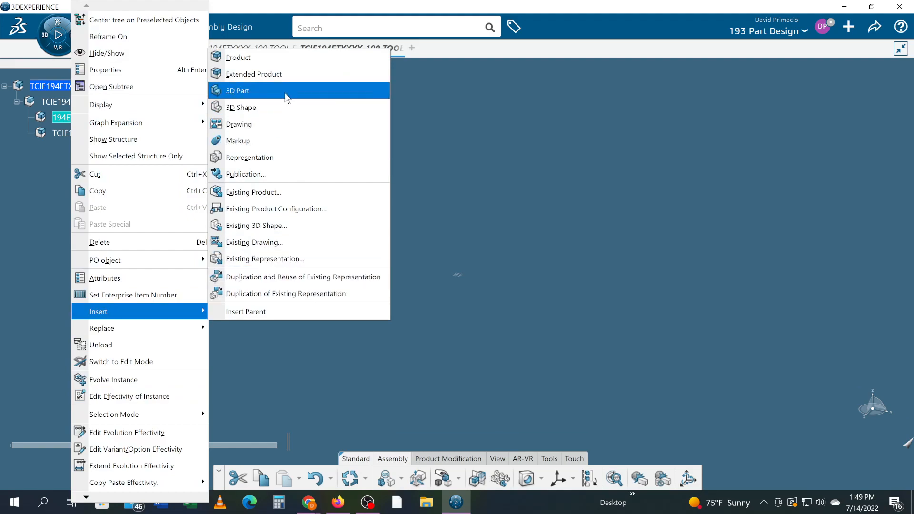
pyautogui.click(285, 91)
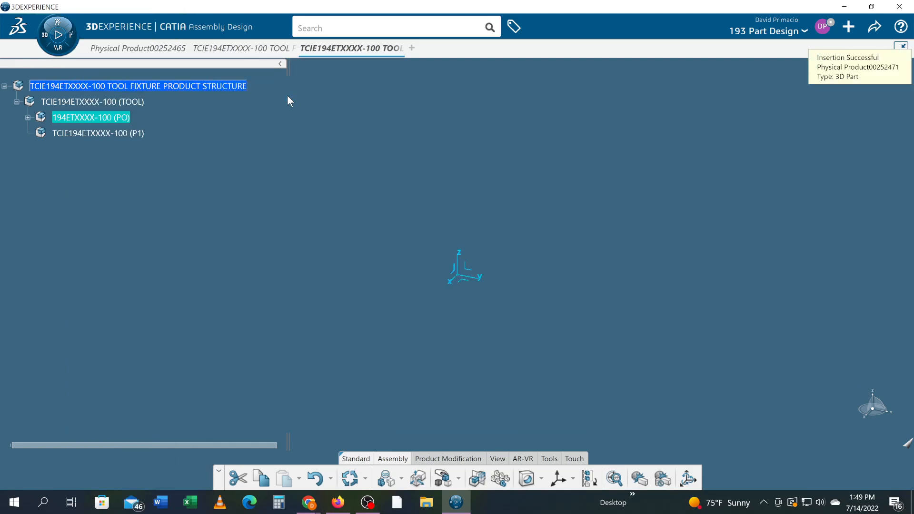
pyautogui.click(28, 117)
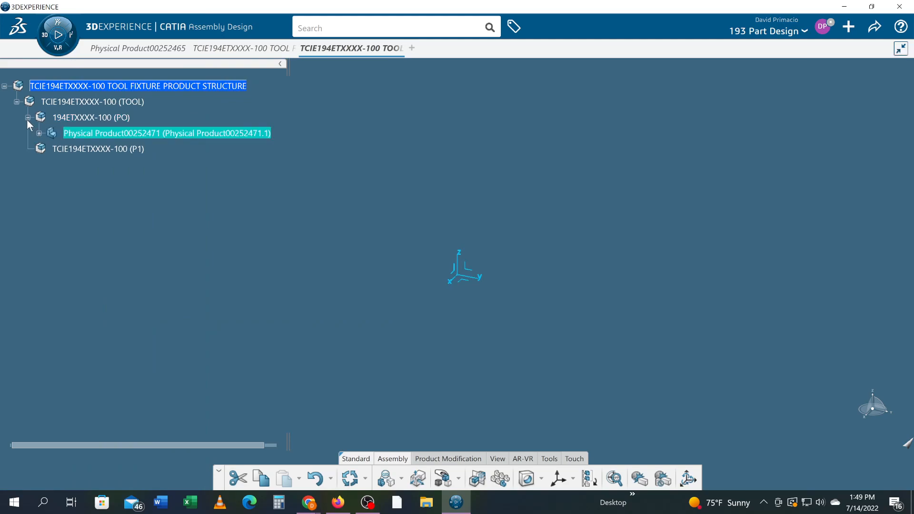
pyautogui.rightClick(71, 118)
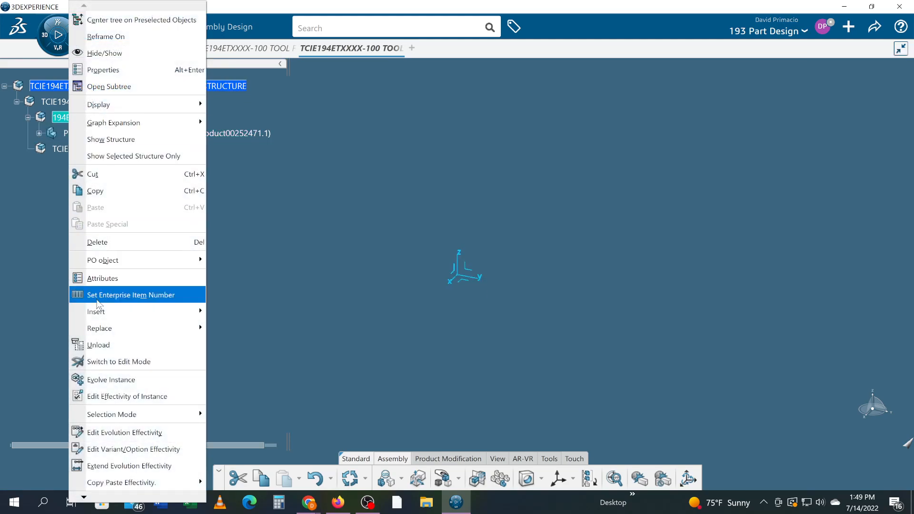
pyautogui.moveTo(98, 310)
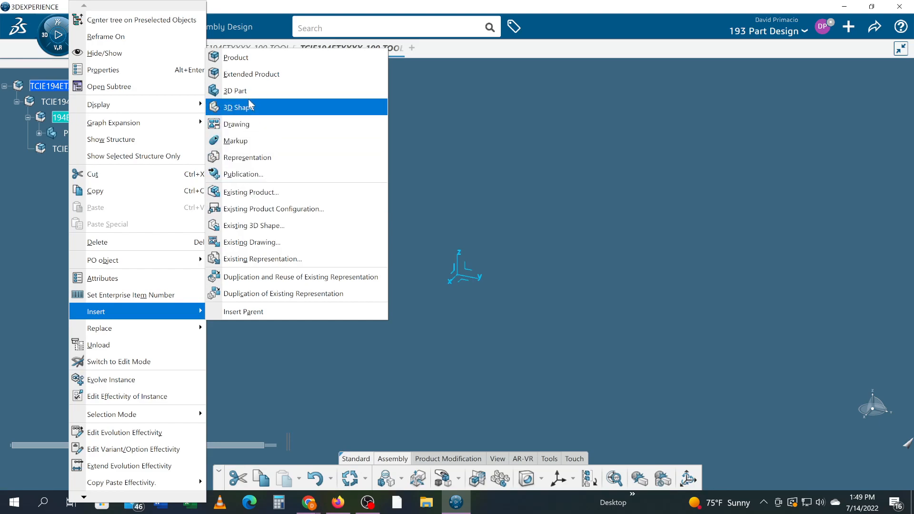
pyautogui.click(245, 90)
pyautogui.rightClick(71, 118)
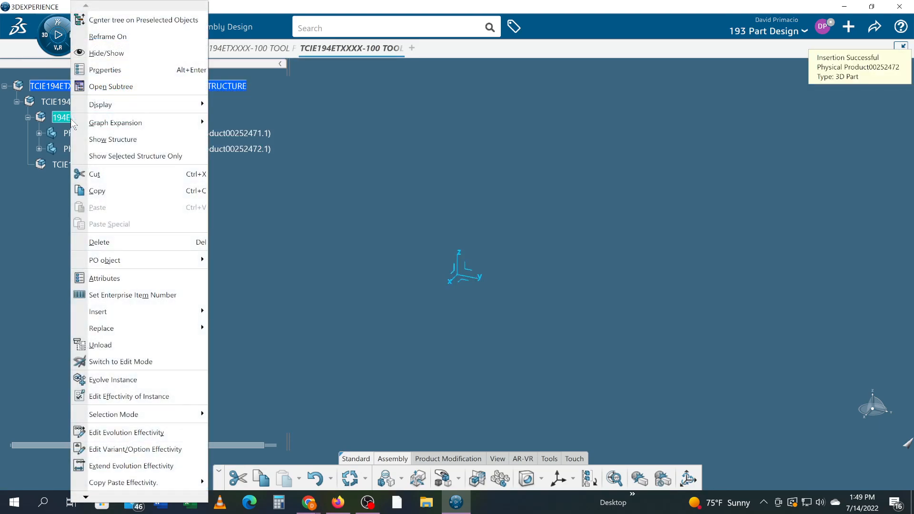
pyautogui.moveTo(110, 312)
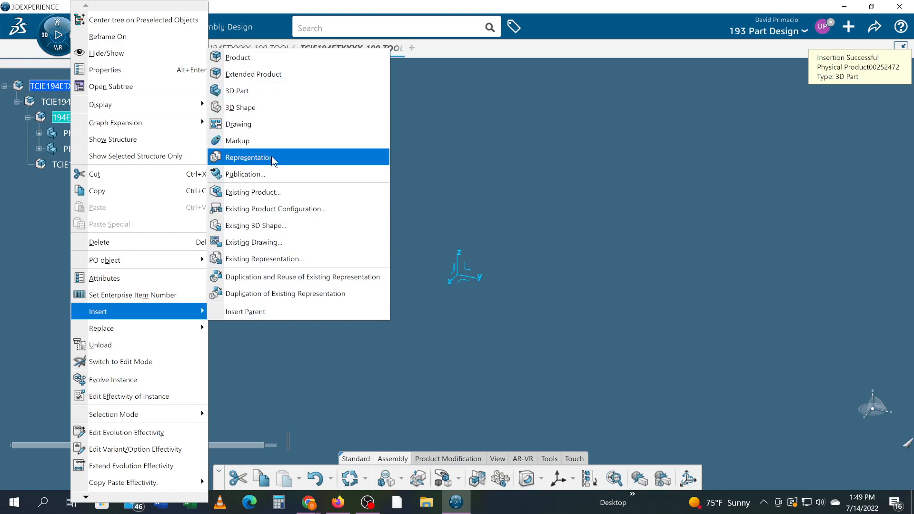
pyautogui.click(243, 90)
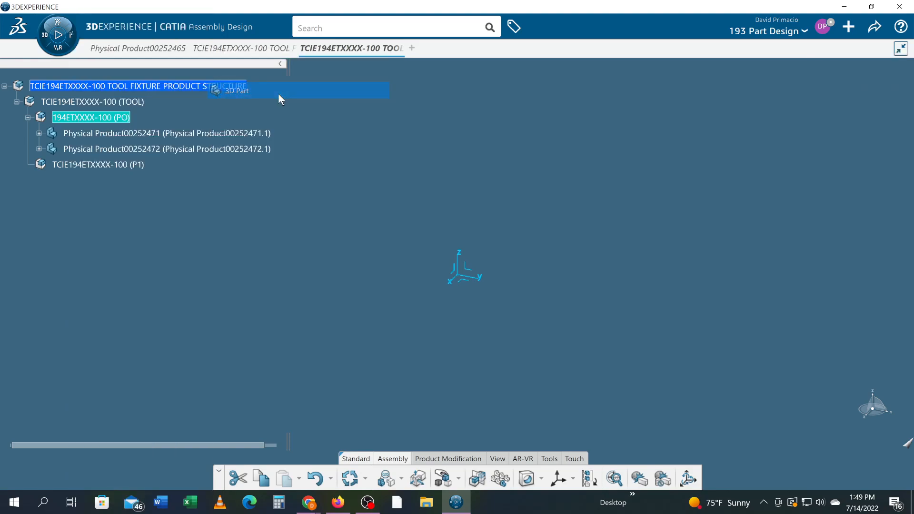
pyautogui.click(103, 120)
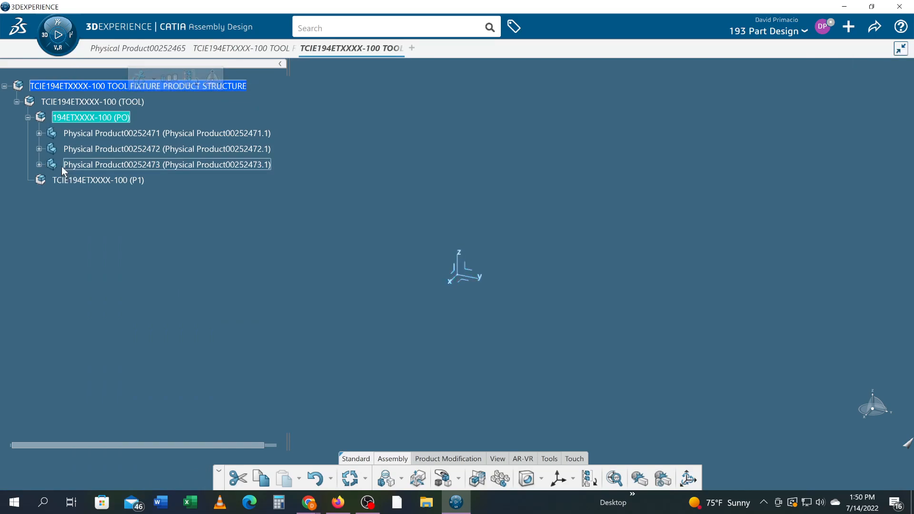
pyautogui.click(111, 105)
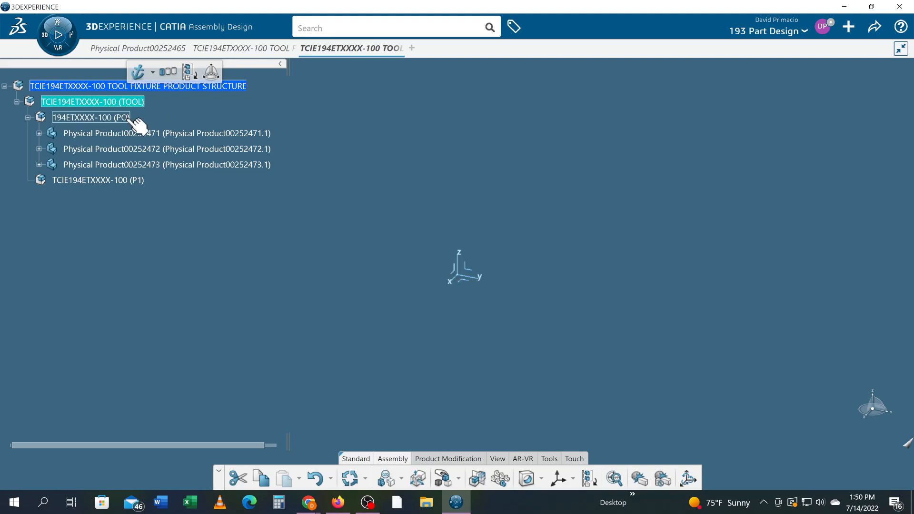
pyautogui.click(85, 87)
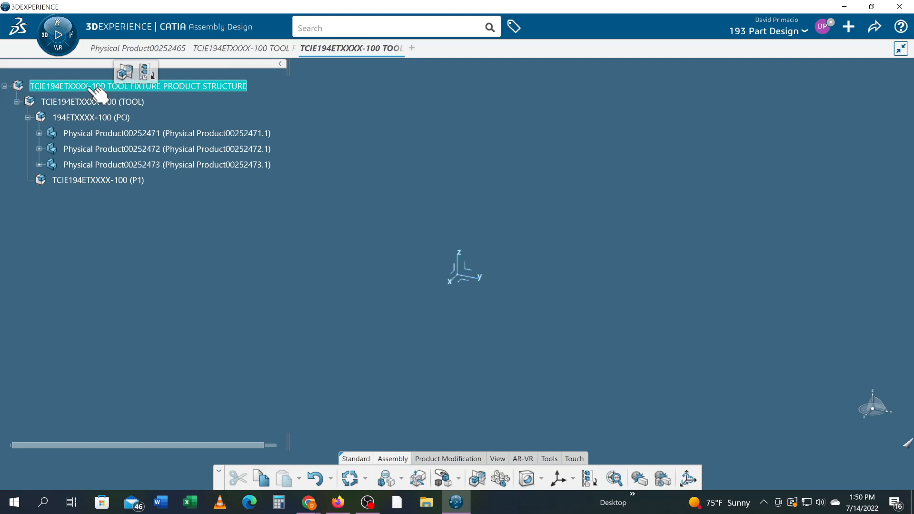
pyautogui.rightClick(93, 89)
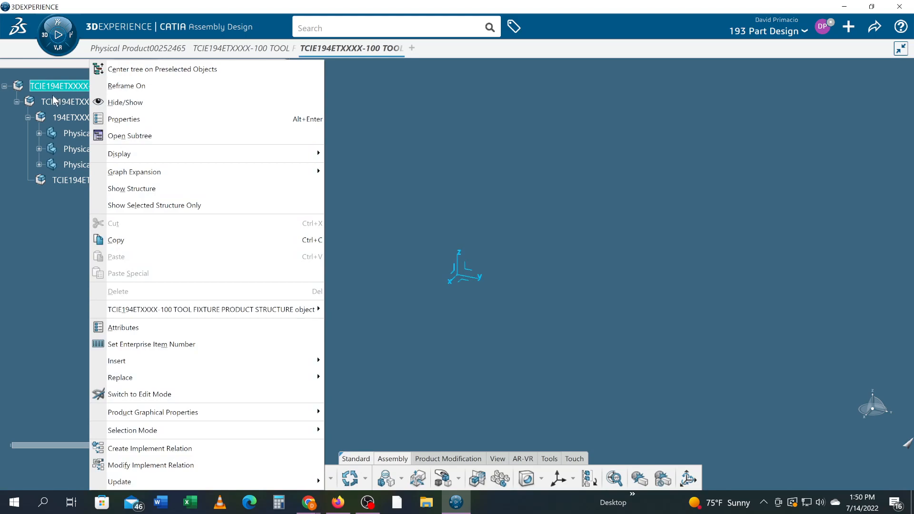
pyautogui.click(11, 230)
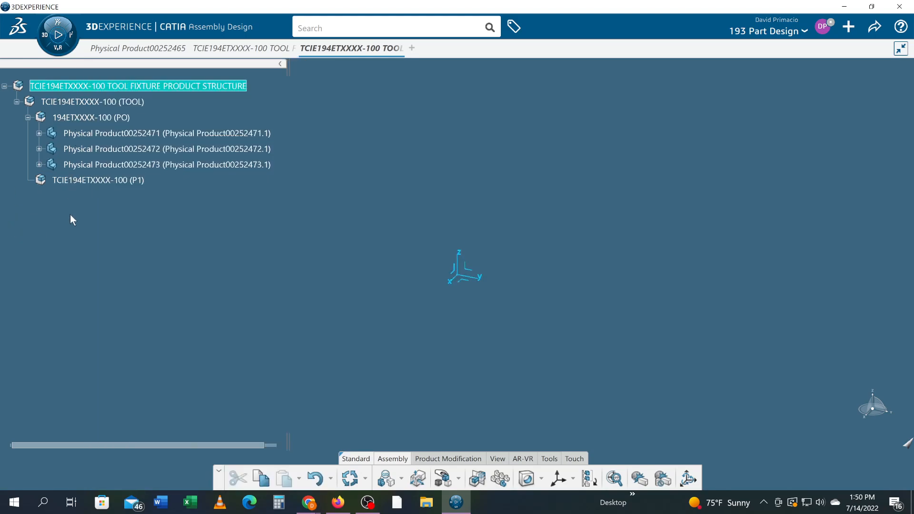
# Step: Check the part names in the assignment in Chrome, return to 3DEXPERIENCE and enter 194ETXXXX-100 ENGRG as the first PO part's reference title
pyautogui.hotkey('alt', 'Tab')
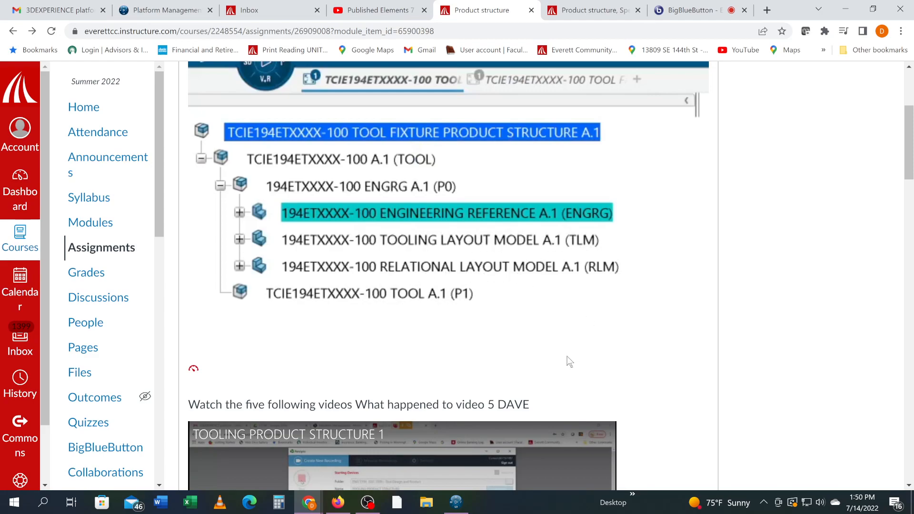
pyautogui.hotkey('alt', 'Tab')
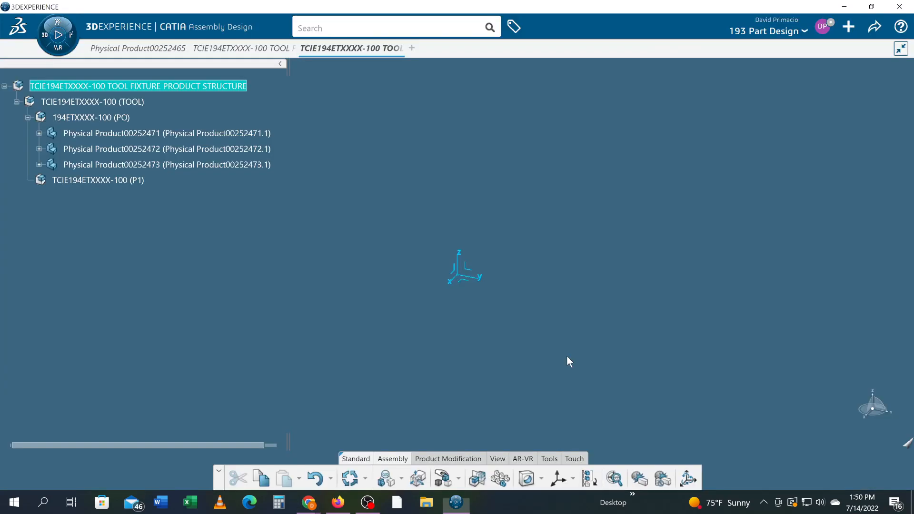
pyautogui.click(152, 134)
pyautogui.rightClick(151, 133)
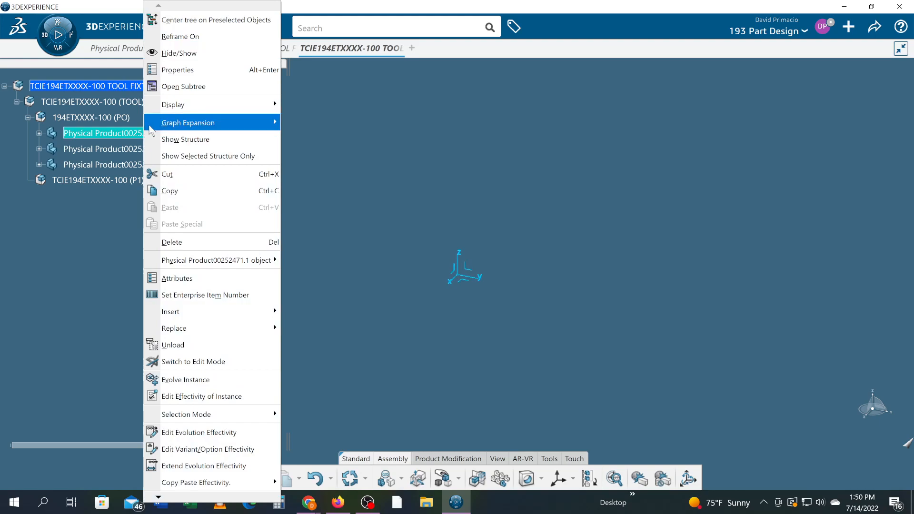
pyautogui.click(177, 70)
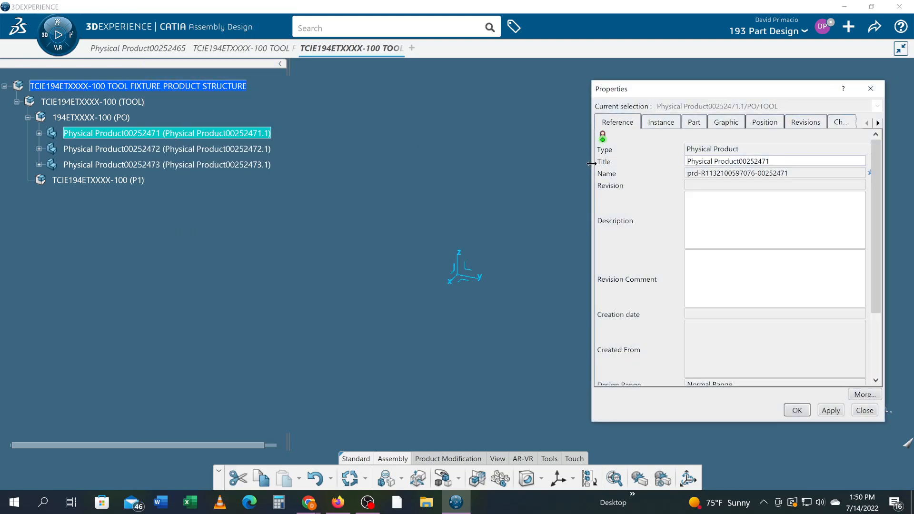
pyautogui.write('194ETXXXX-100')
pyautogui.hotkey('alt', 'Tab')
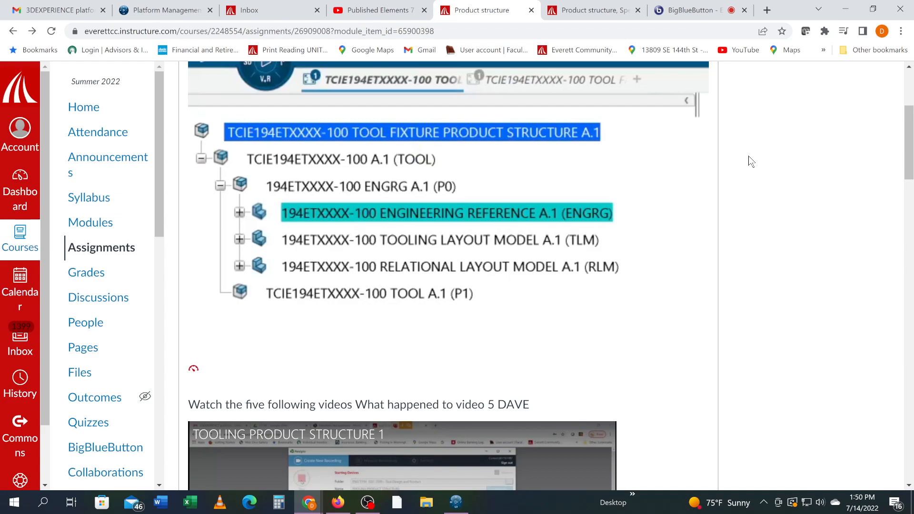
pyautogui.hotkey('alt', 'Tab')
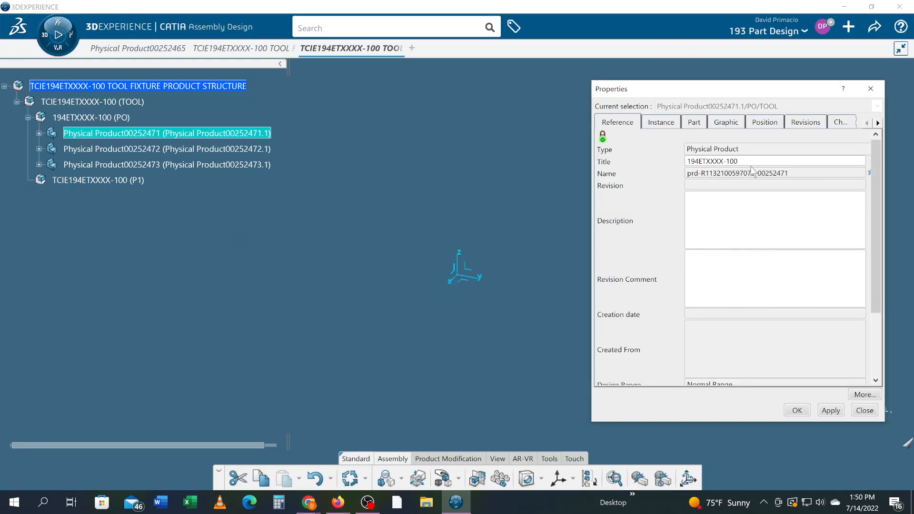
pyautogui.write('ENGE')
pyautogui.write('GRG')
# Step: Recheck the assignment in Chrome, return to 3DEXPERIENCE and change the first PO part's reference title to 194ETXXXX-100 ENGINEERING REFERNCE
pyautogui.hotkey('alt', 'Tab')
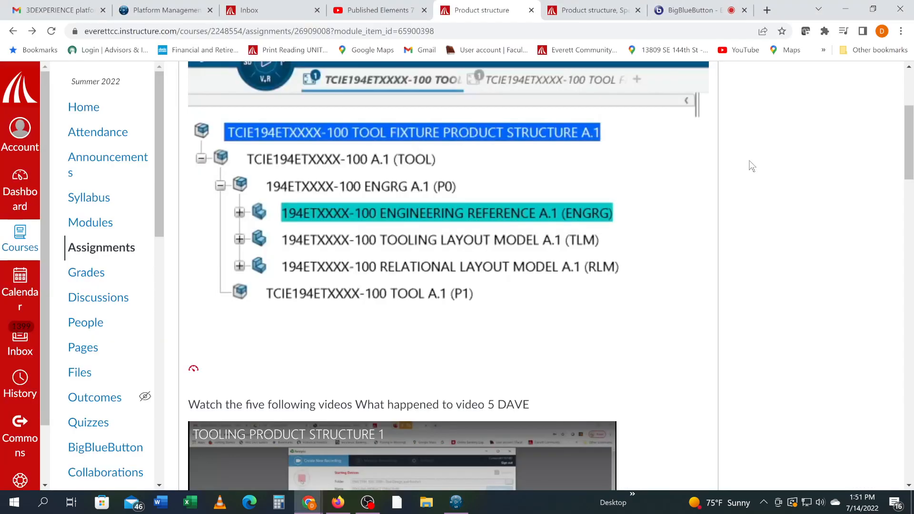
pyautogui.hotkey('alt', 'Tab')
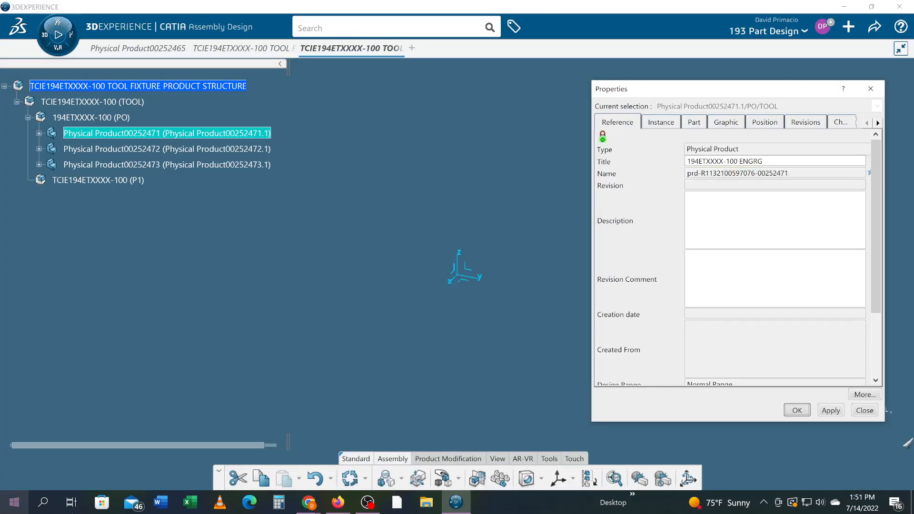
pyautogui.press('BackSpace')
pyautogui.press('BackSpace')
pyautogui.write('I')
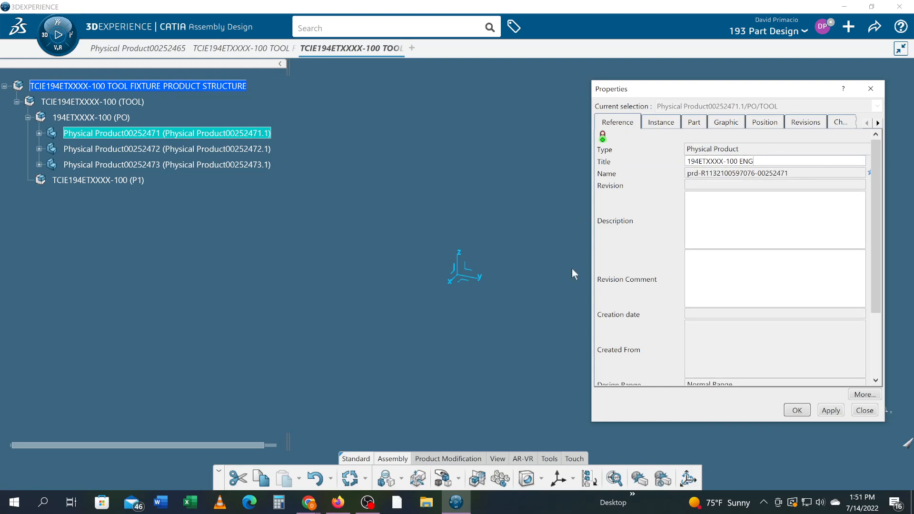
pyautogui.write('NEERING REFERNC')
# Step: Check the instance name in Chrome, return to 3DEXPERIENCE, set the first PO part's instance title to ENGRG and apply the properties
pyautogui.hotkey('alt', 'Tab')
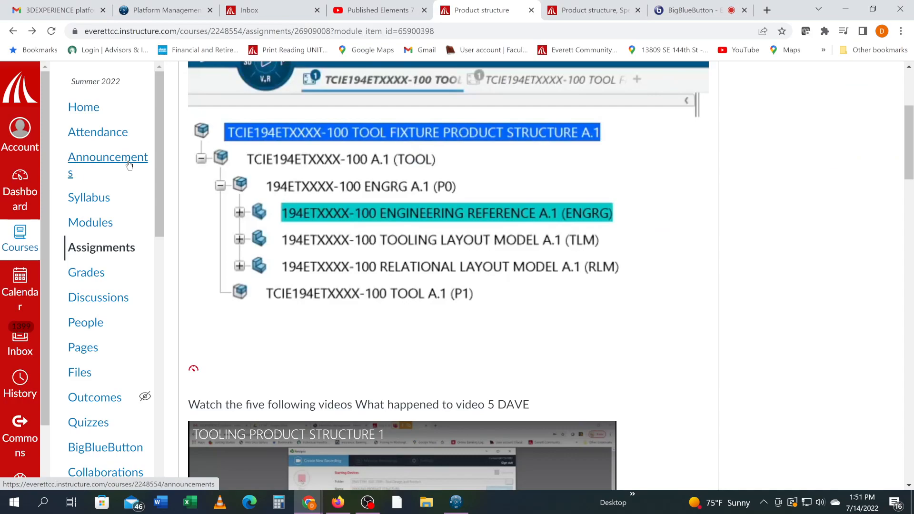
pyautogui.hotkey('alt', 'Tab')
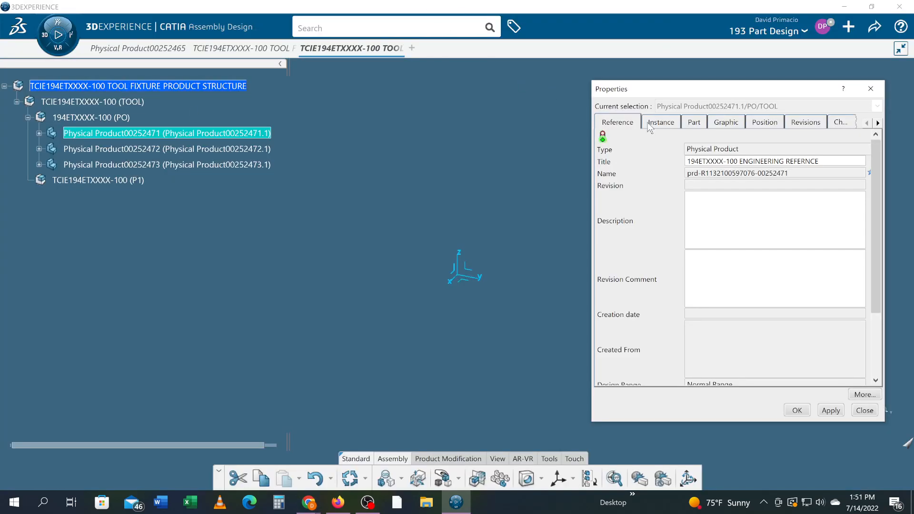
pyautogui.click(648, 125)
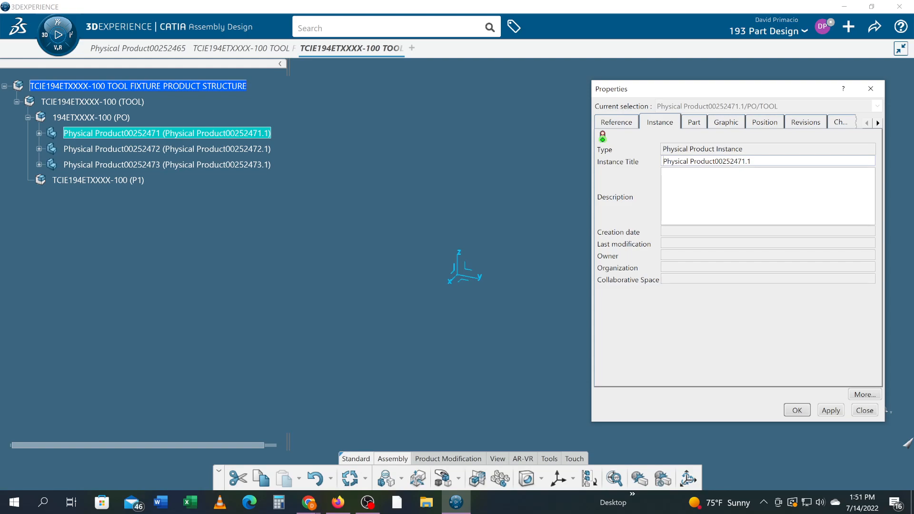
pyautogui.moveTo(750, 160); pyautogui.dragTo(582, 173)
pyautogui.write('ENGR')
pyautogui.click(819, 409)
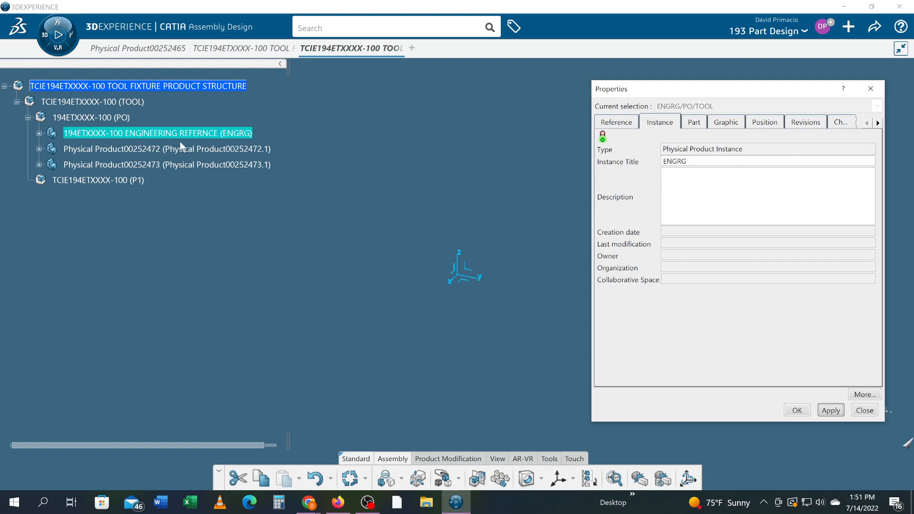
pyautogui.click(797, 412)
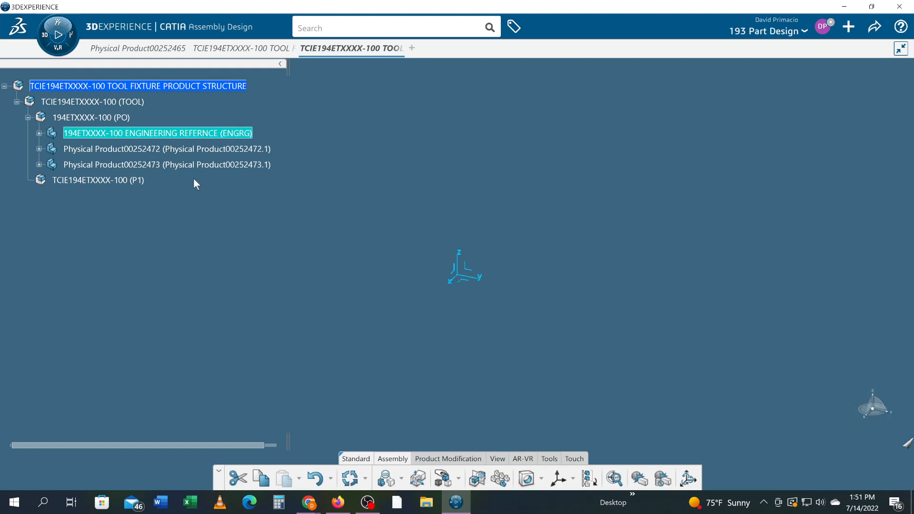
# Step: Open the second PO part's properties and replace its reference title with 194ETXXXX-100
pyautogui.rightClick(158, 151)
pyautogui.click(205, 71)
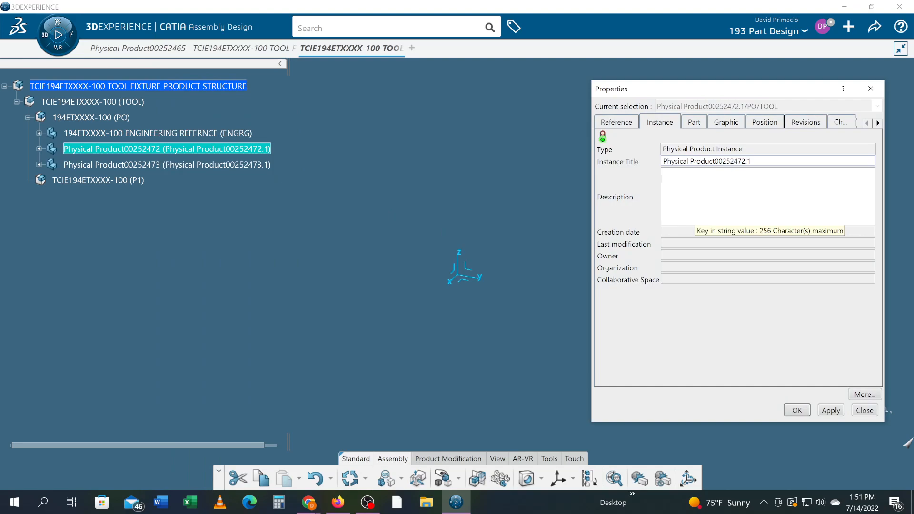
pyautogui.scroll(-1, 698, 164)
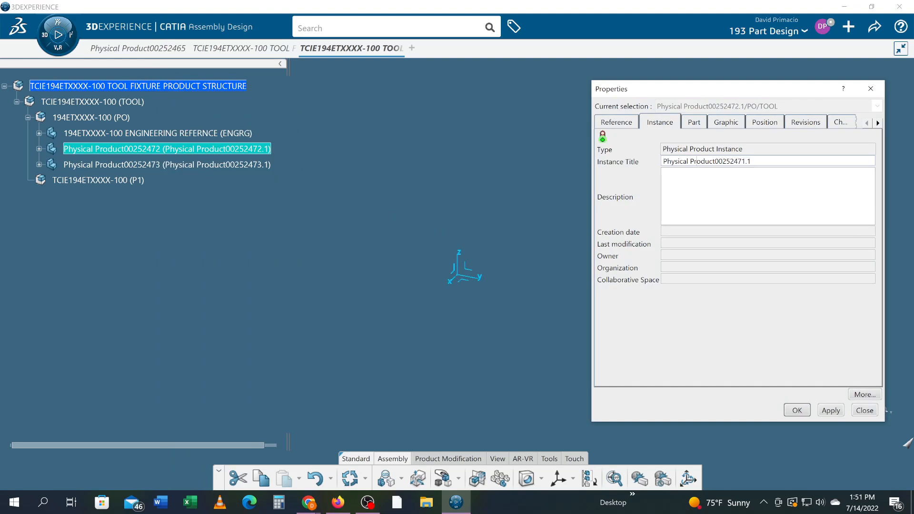
pyautogui.click(617, 122)
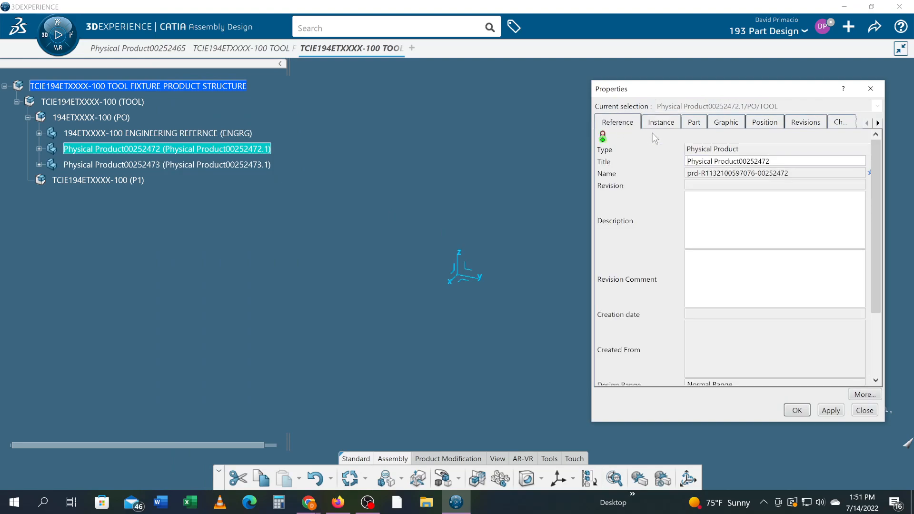
pyautogui.moveTo(770, 162); pyautogui.dragTo(636, 167)
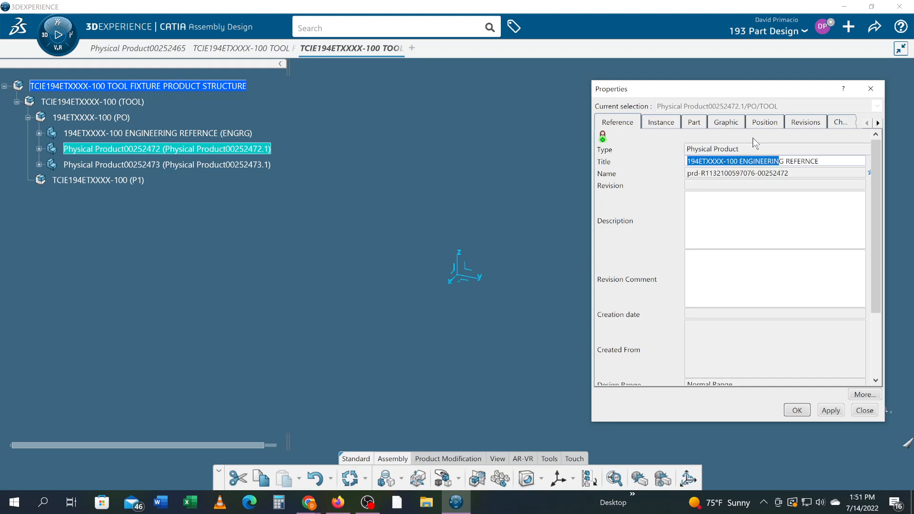
pyautogui.click(740, 162)
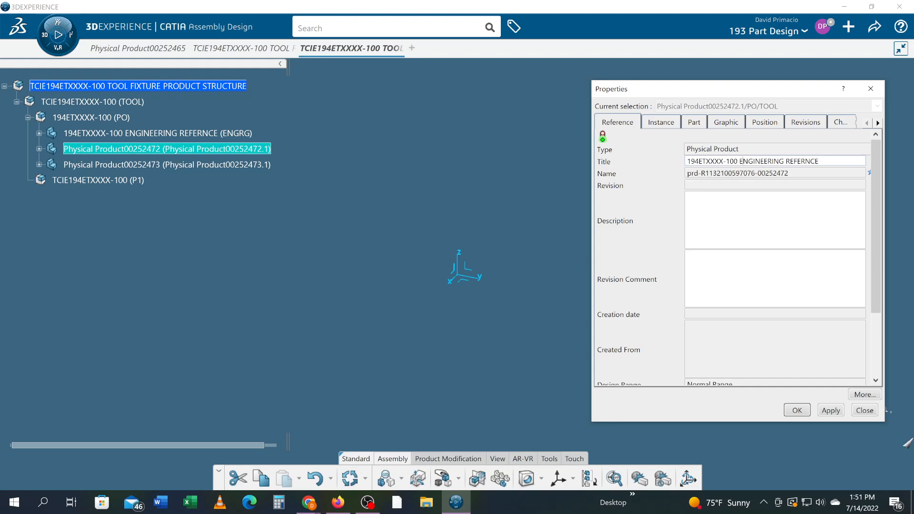
pyautogui.hotkey('ctrl', 'shift', 'Right')
pyautogui.hotkey('ctrl', 'shift', 'Right')
pyautogui.press('Delete')
# Step: Check the assignment in Chrome, return to 3DEXPERIENCE and complete the second PO part's reference title as 194ETXXXX-100 TOOLING LAYOUT MODEL
pyautogui.hotkey('alt', 'Tab')
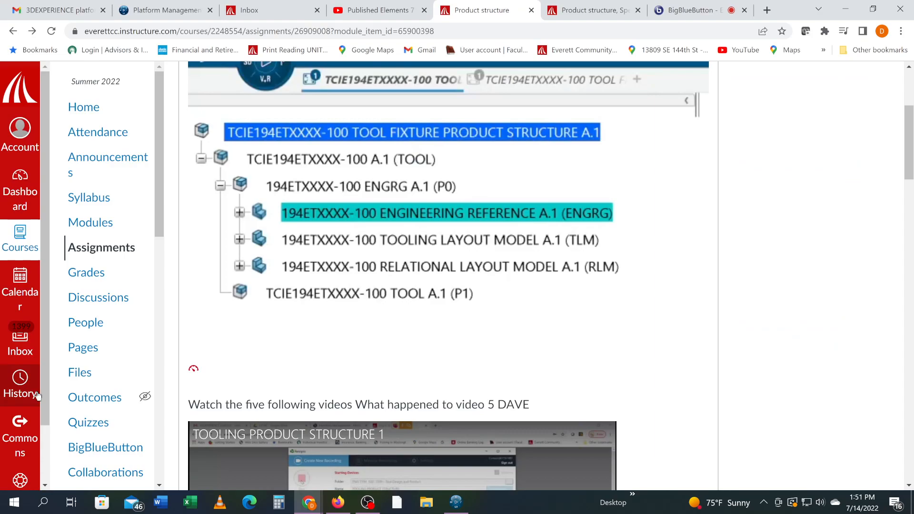
pyautogui.hotkey('alt', 'Tab')
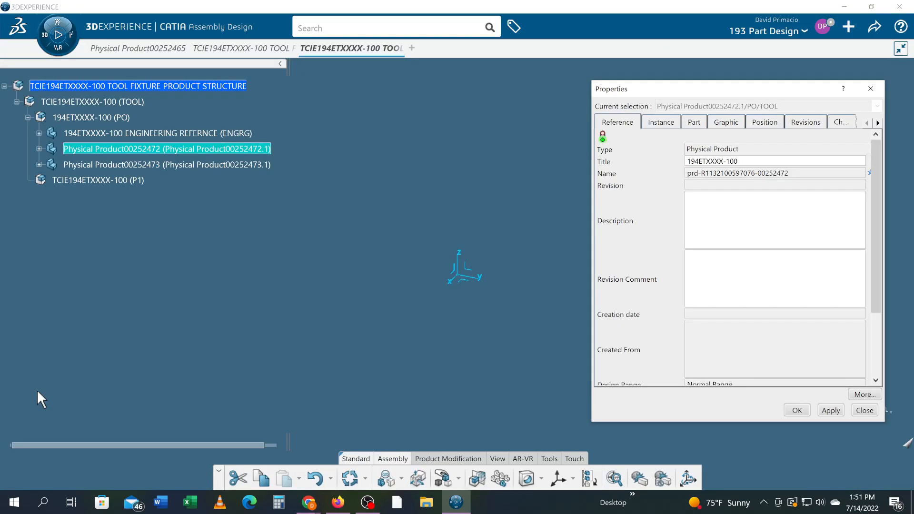
pyautogui.click(739, 161)
pyautogui.write('TOOLING LAYOUT MODEL')
pyautogui.press('Return')
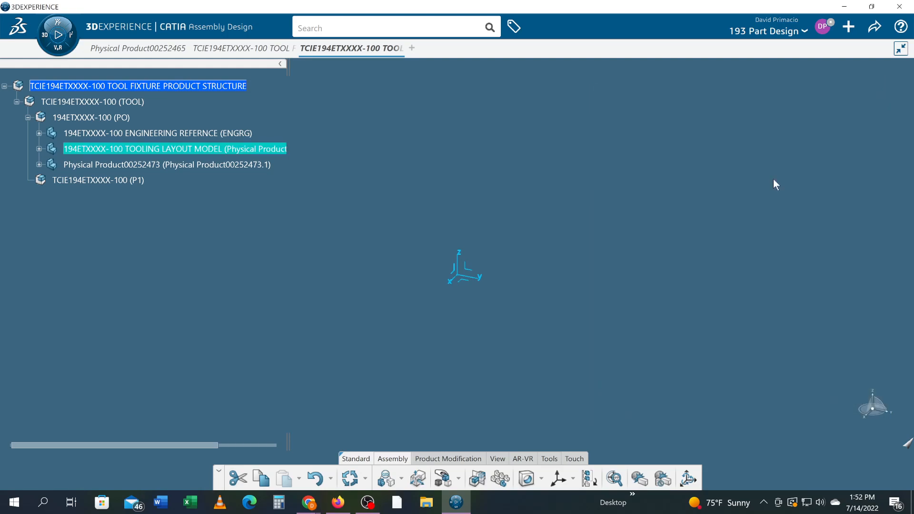
# Step: Set the instance title of the 194ETXXXX-100 TOOLING LAYOUT MODEL part to TLM
pyautogui.rightClick(259, 150)
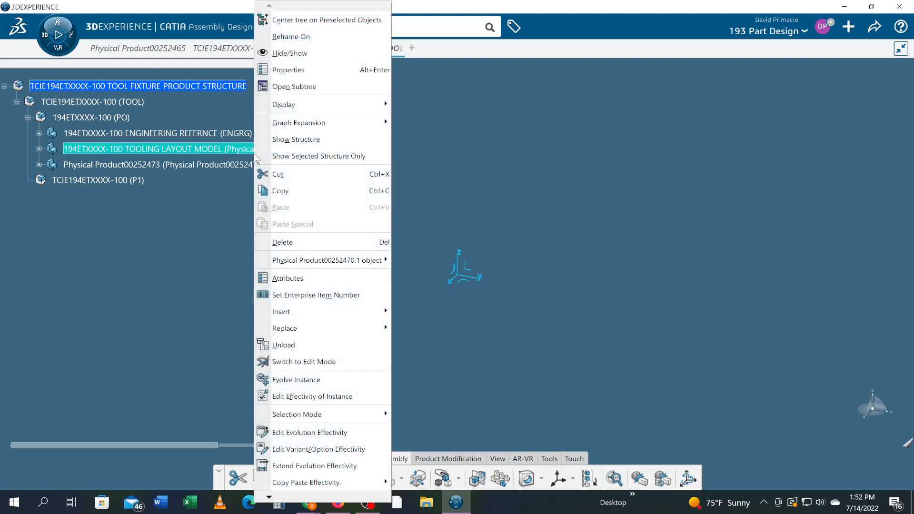
pyautogui.click(286, 75)
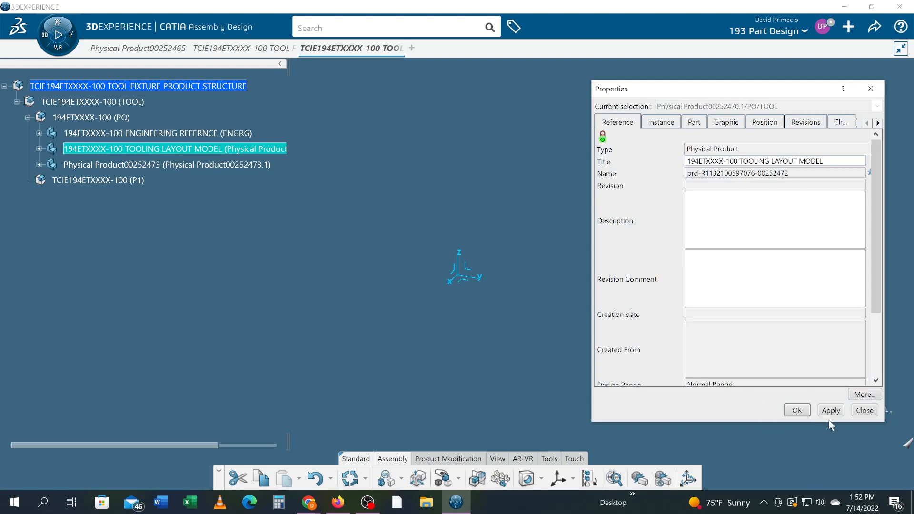
pyautogui.click(660, 121)
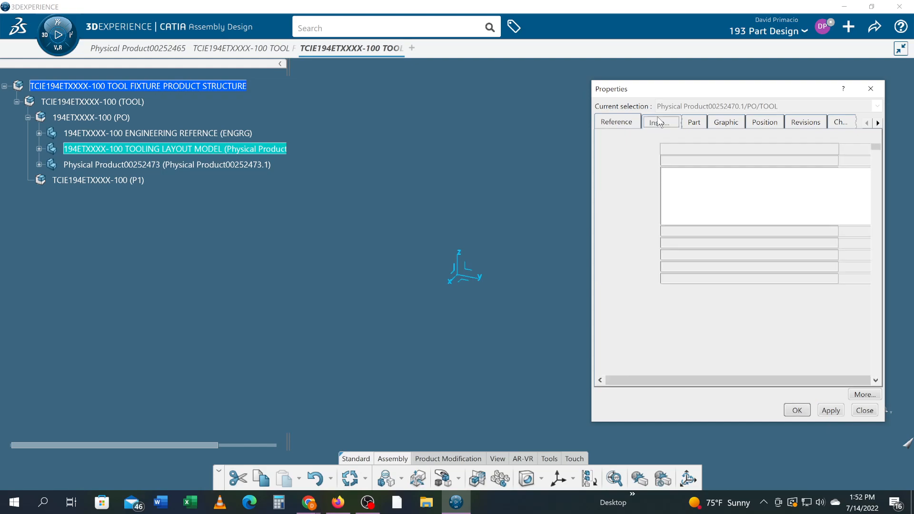
pyautogui.moveTo(752, 161); pyautogui.dragTo(588, 174)
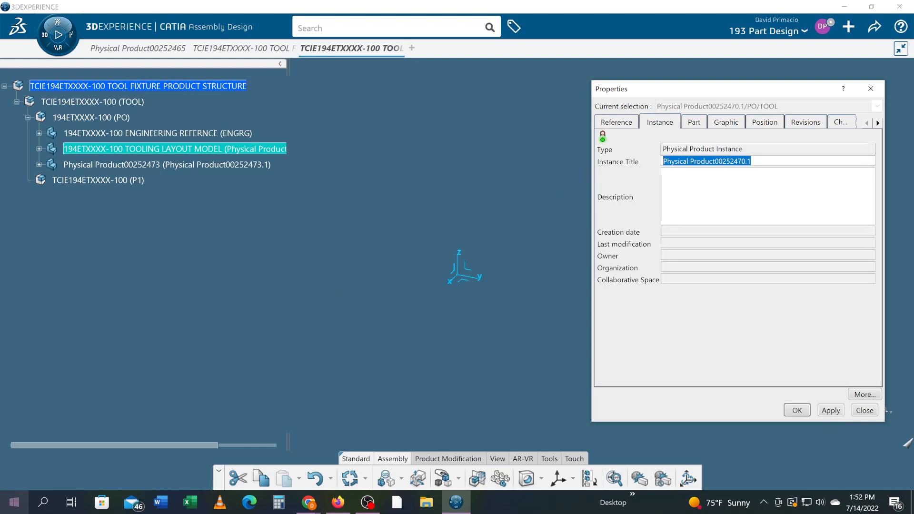
pyautogui.write('TLM')
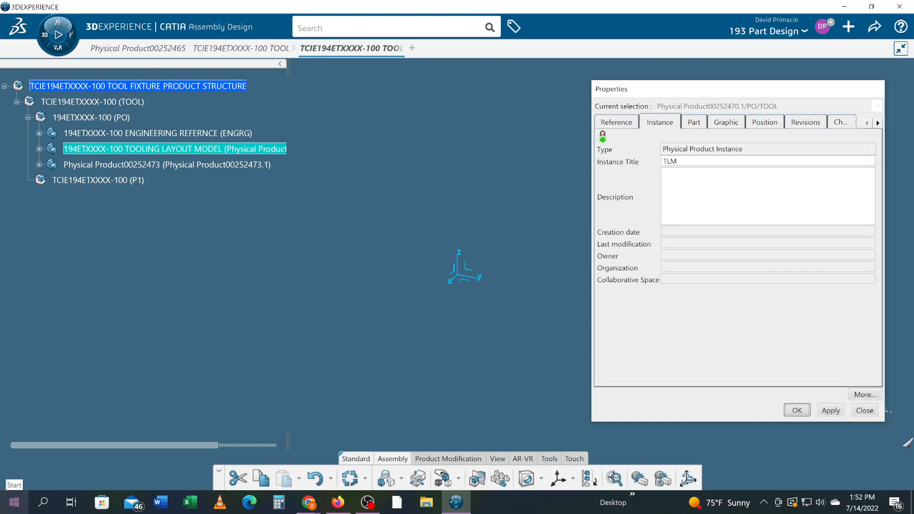
pyautogui.press('Return')
# Step: Set the third PO part's instance title to RLM and apply it
pyautogui.rightClick(133, 165)
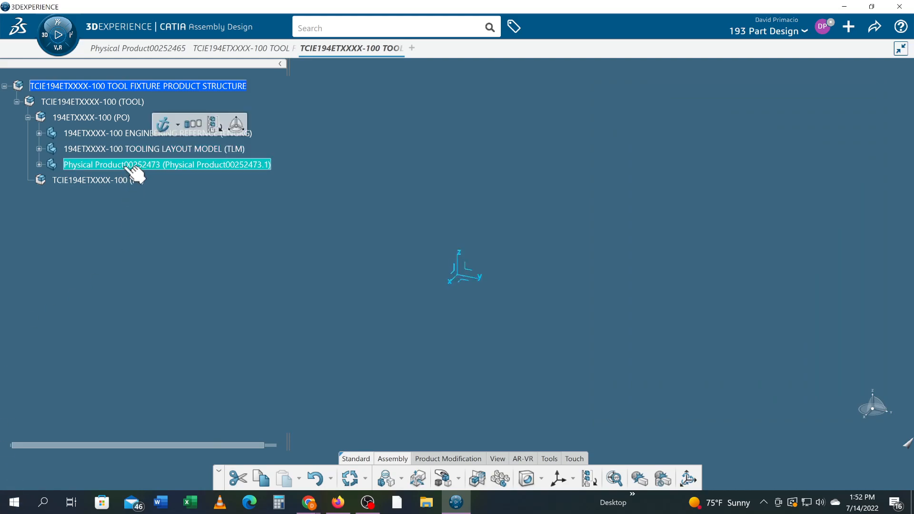
pyautogui.click(161, 69)
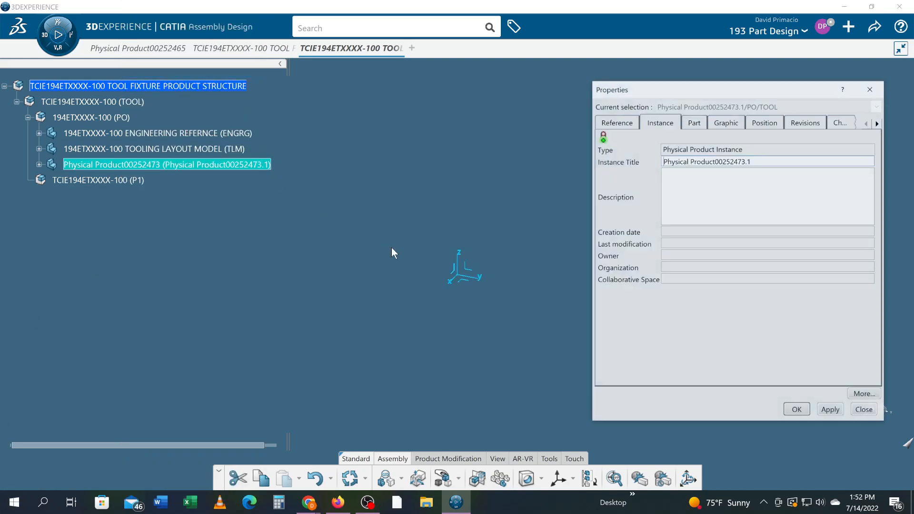
pyautogui.click(662, 125)
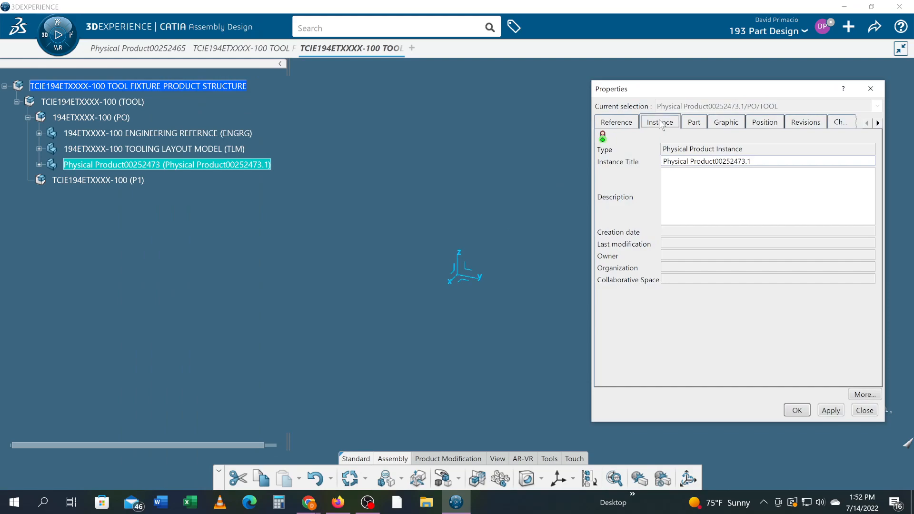
pyautogui.press('Tab')
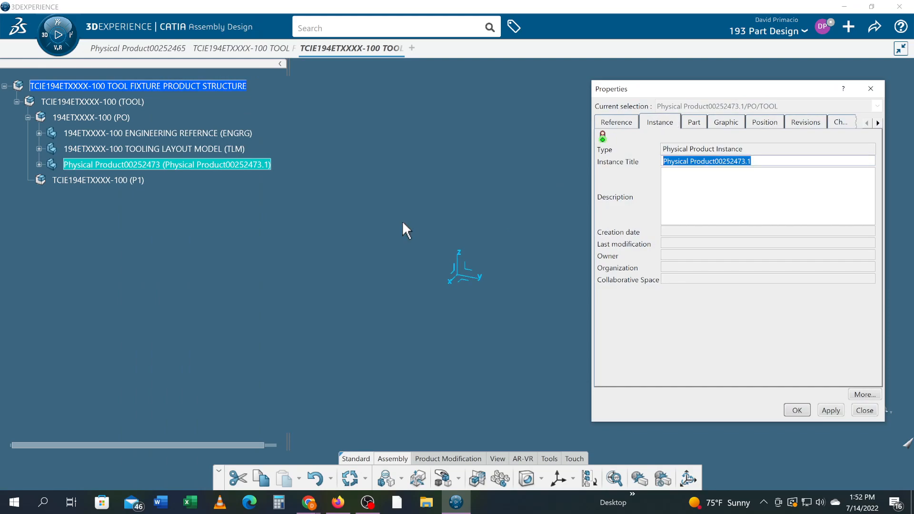
pyautogui.write('RLM')
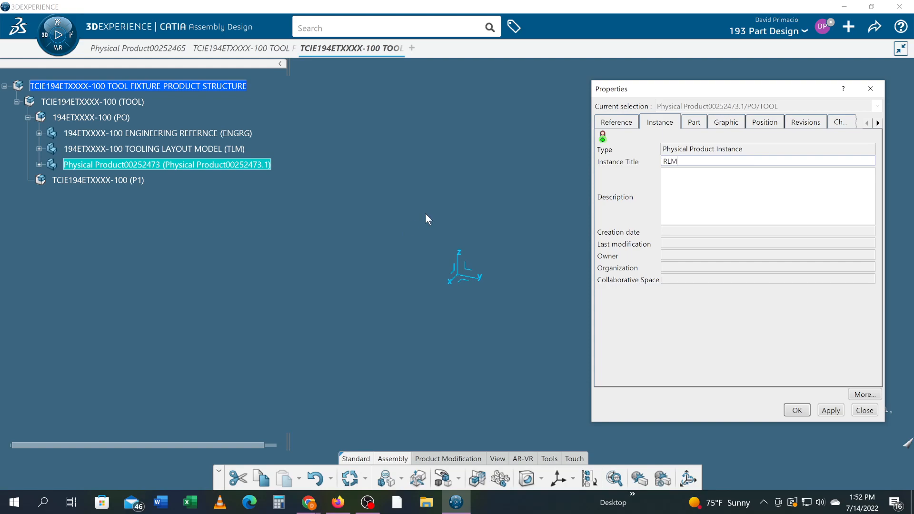
pyautogui.click(838, 414)
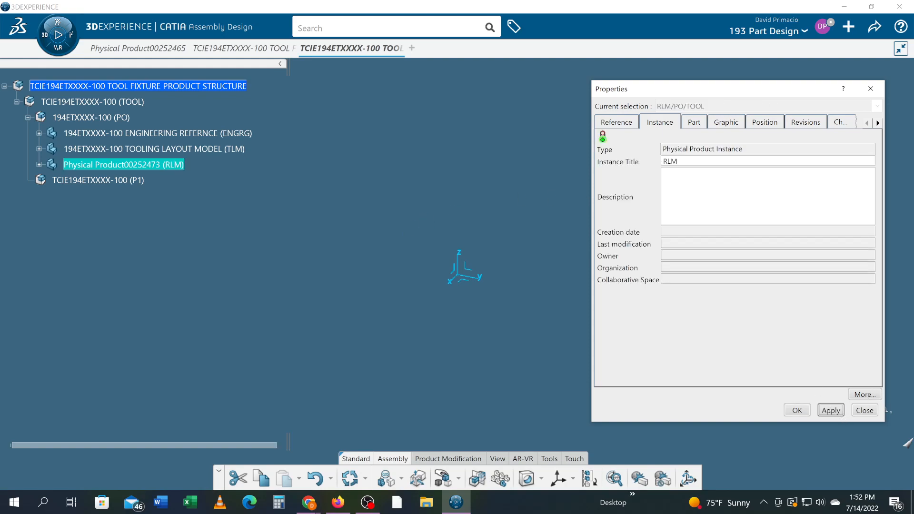
# Step: Check the assignment in Chrome, return to 3DEXPERIENCE and set the RLM part's reference title to 194ETXXXX-100 RELATIONAL LAYOUT MODEL
pyautogui.click(627, 126)
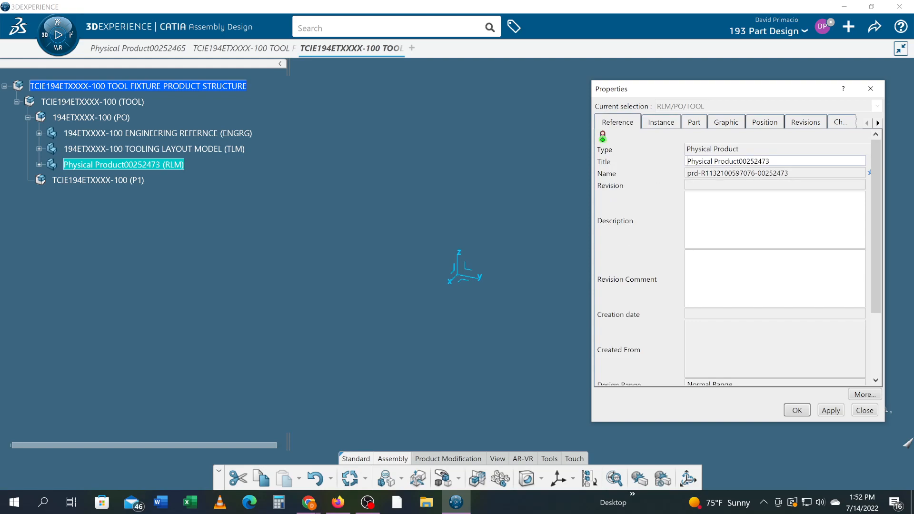
pyautogui.write('194ETXXXX-100 TOOLING LAYOUT MODEL')
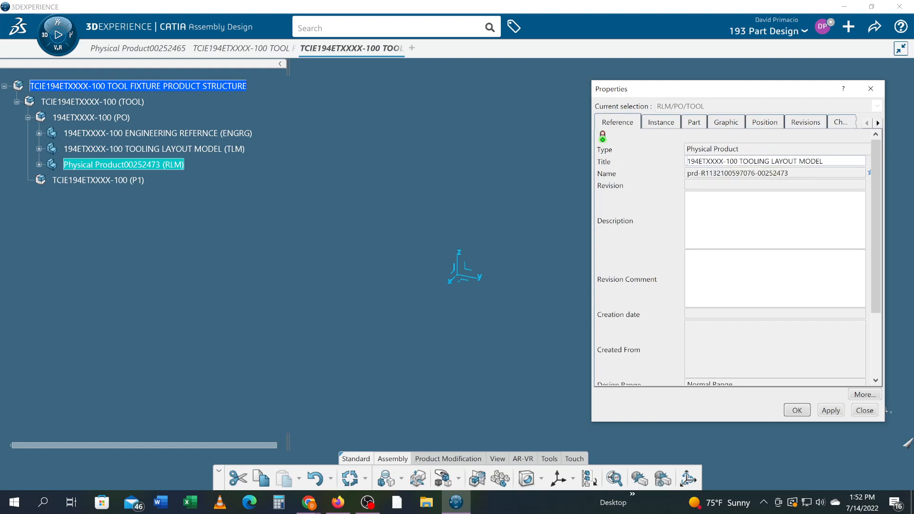
pyautogui.hotkey('alt', 'Tab')
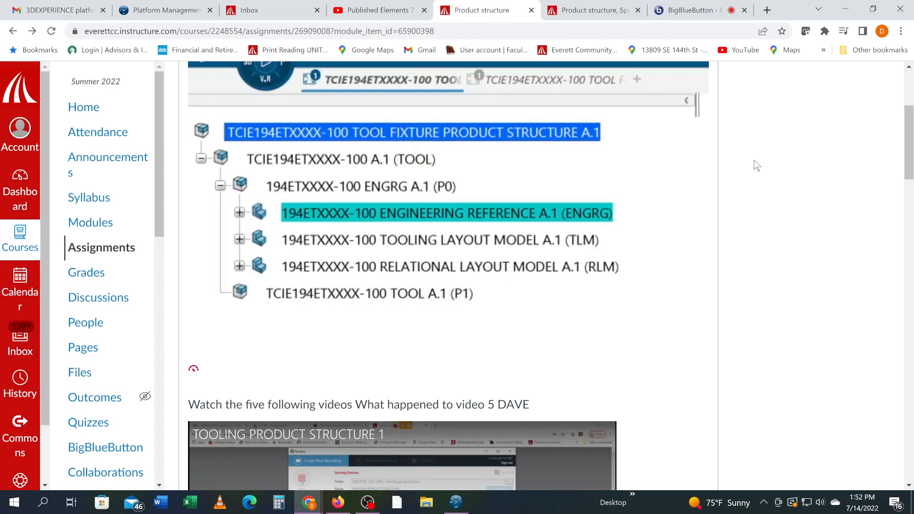
pyautogui.hotkey('alt', 'Tab')
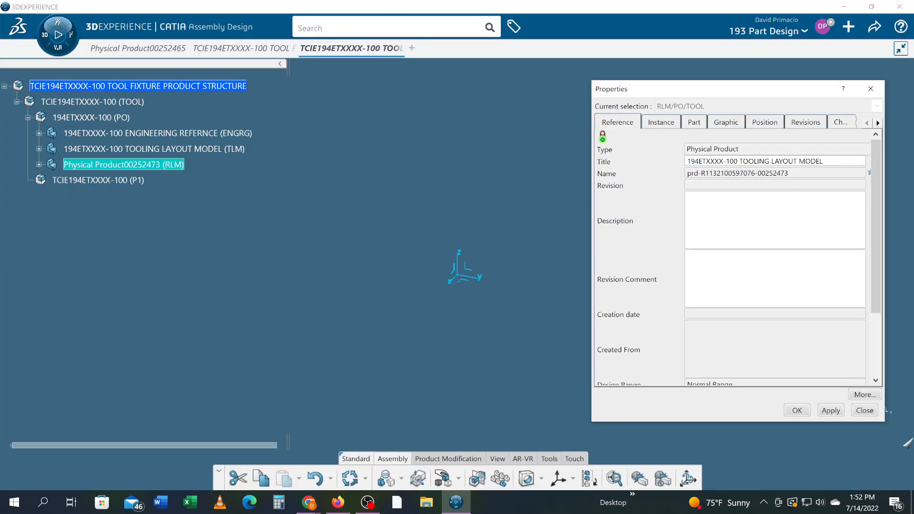
pyautogui.doubleClick(755, 161)
pyautogui.write('RELATION')
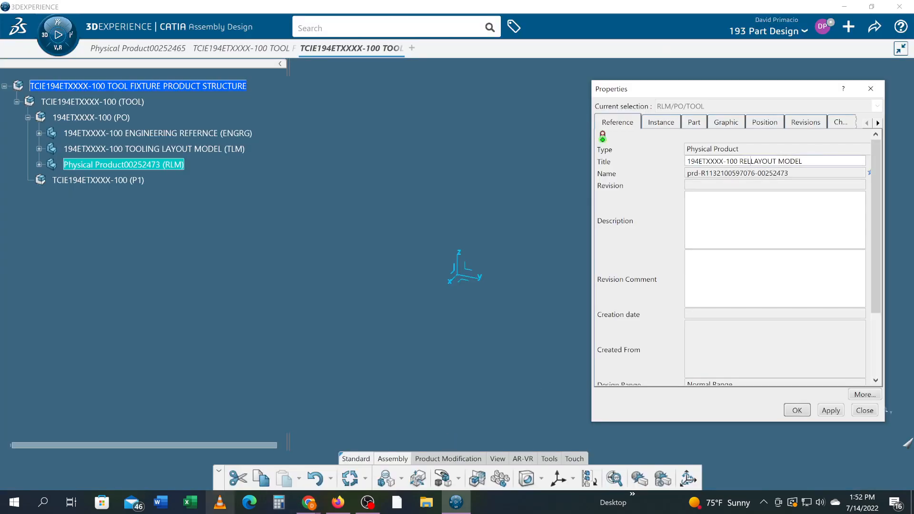
pyautogui.write('AL')
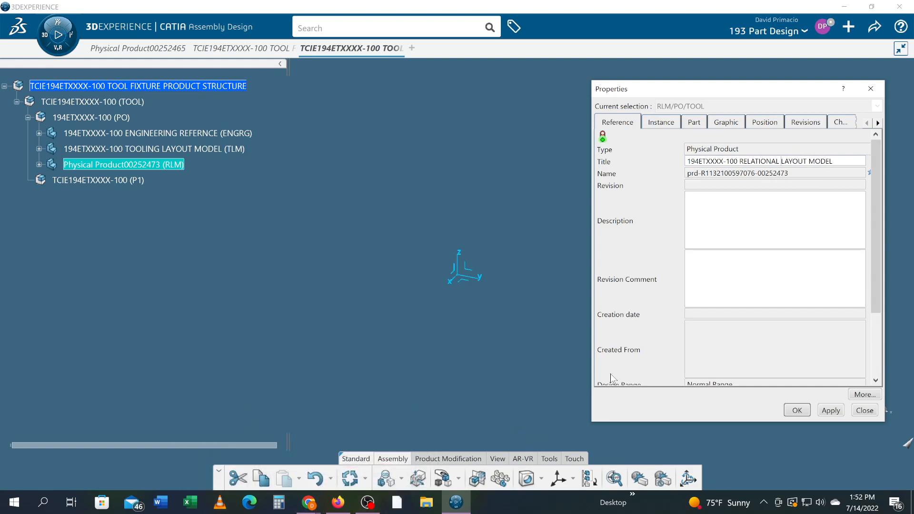
pyautogui.click(830, 411)
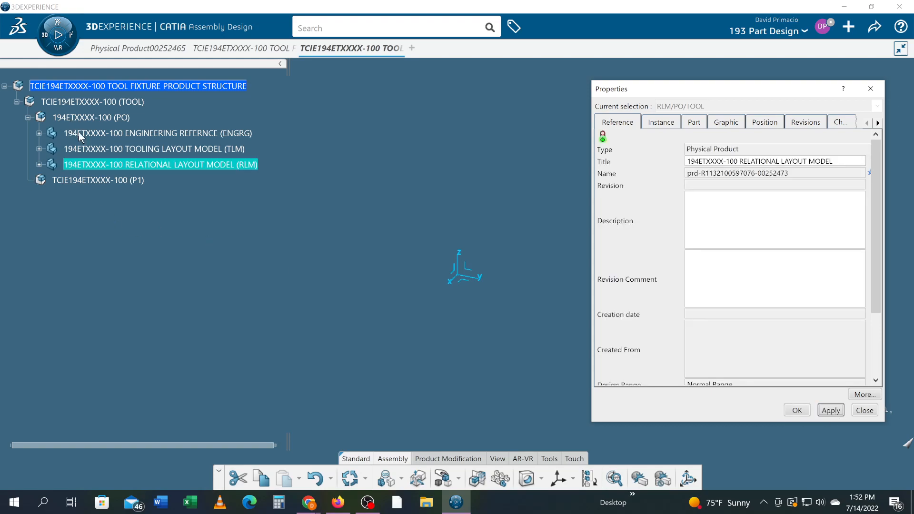
pyautogui.click(794, 410)
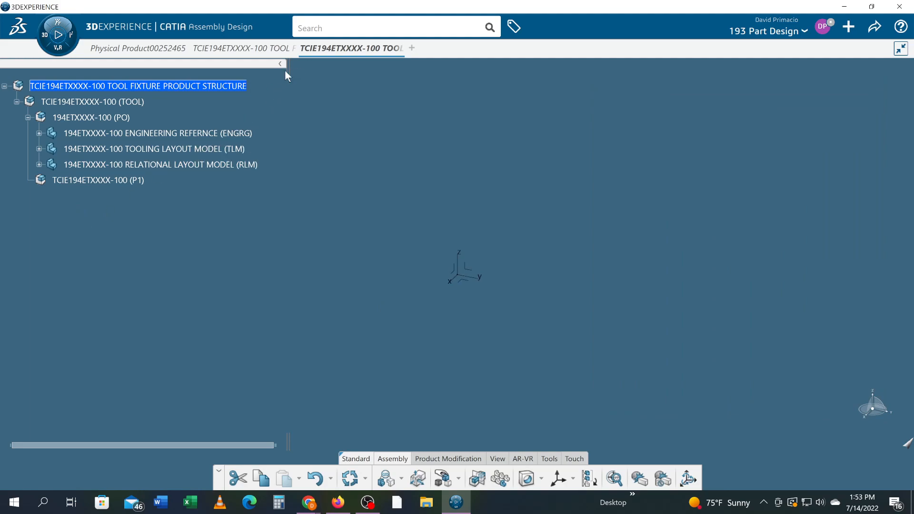
# Step: Widen the tree area and enlarge the product tree to review the whole structure
pyautogui.moveTo(286, 72); pyautogui.dragTo(360, 71)
pyautogui.click(27, 157)
pyautogui.moveTo(30, 161); pyautogui.dragTo(24, 241, button='middle')
pyautogui.moveTo(125, 281); pyautogui.dragTo(125, 274, button='middle')
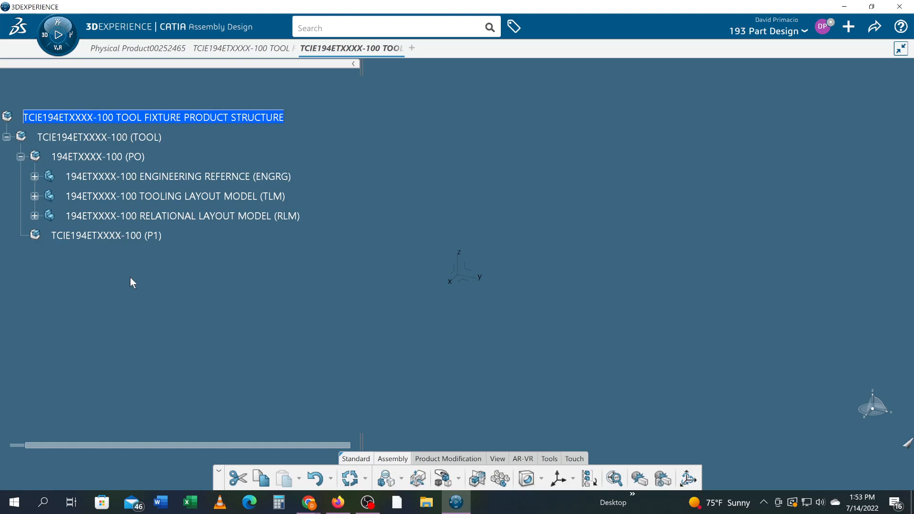
pyautogui.hotkey('alt', 'Tab')
pyautogui.hotkey('alt', 'Tab')
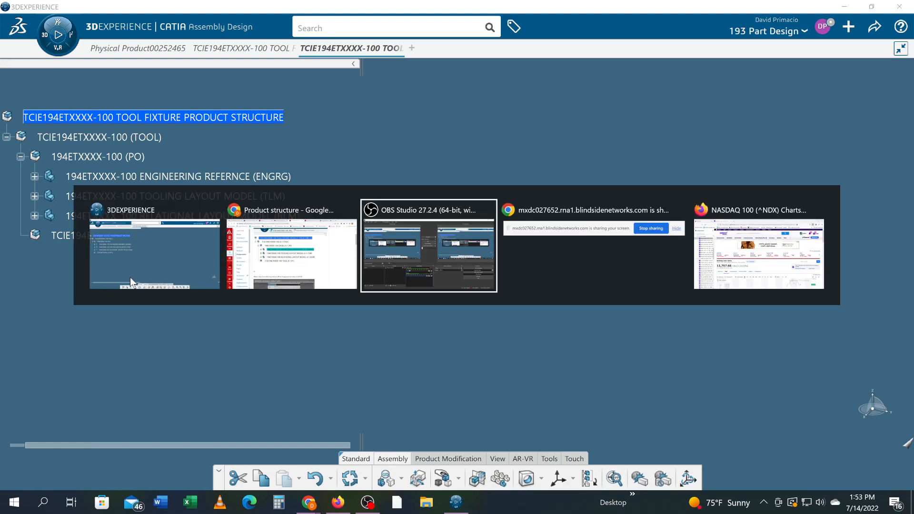